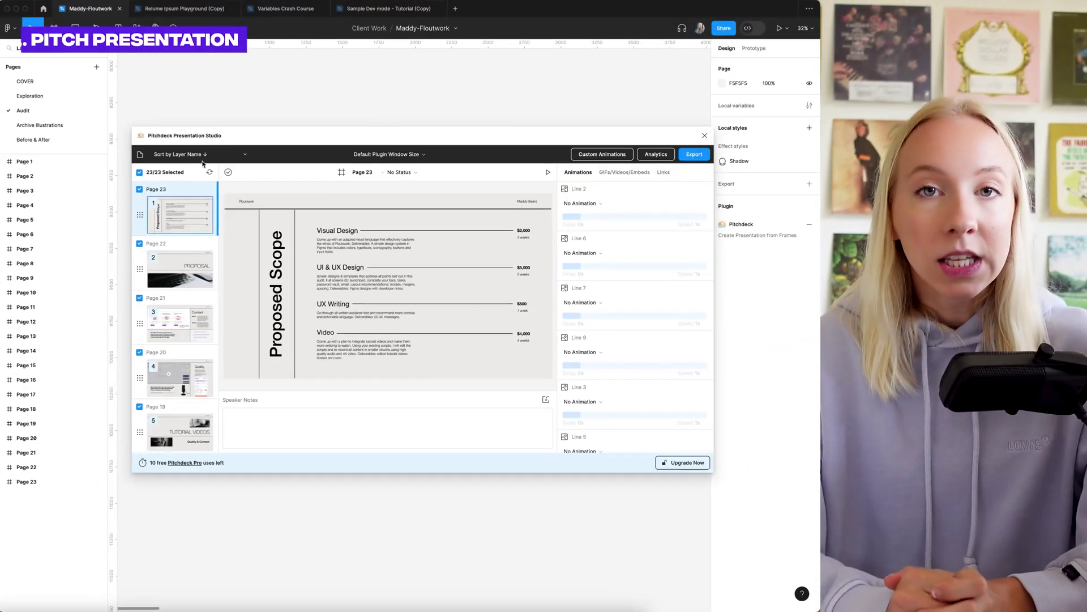
# Sort the Pitchdeck slides by layer name ascending and select Page 1
pyautogui.click(203, 157)
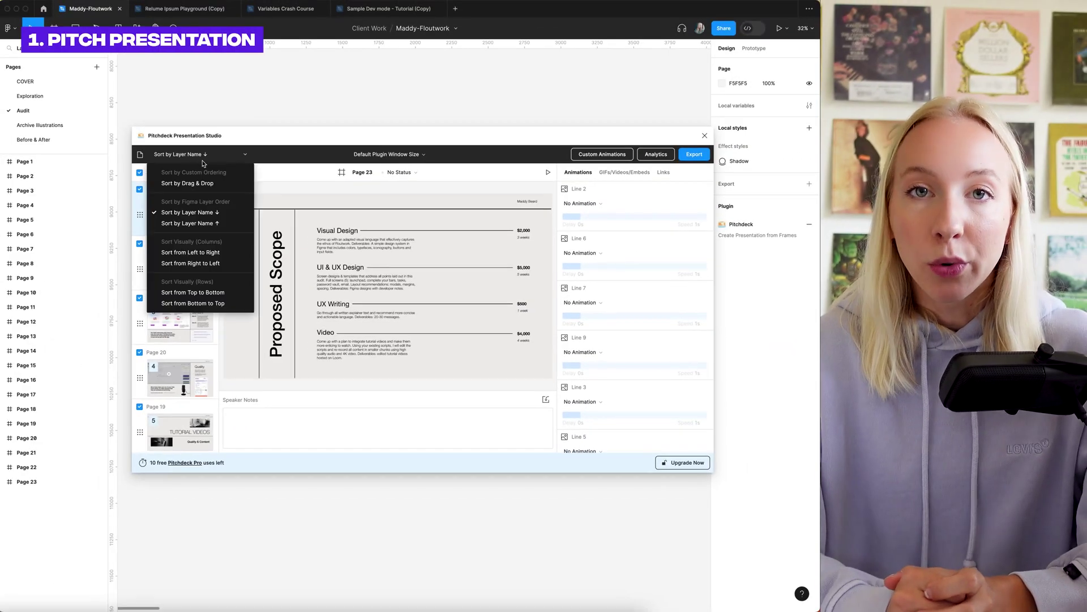
pyautogui.click(199, 223)
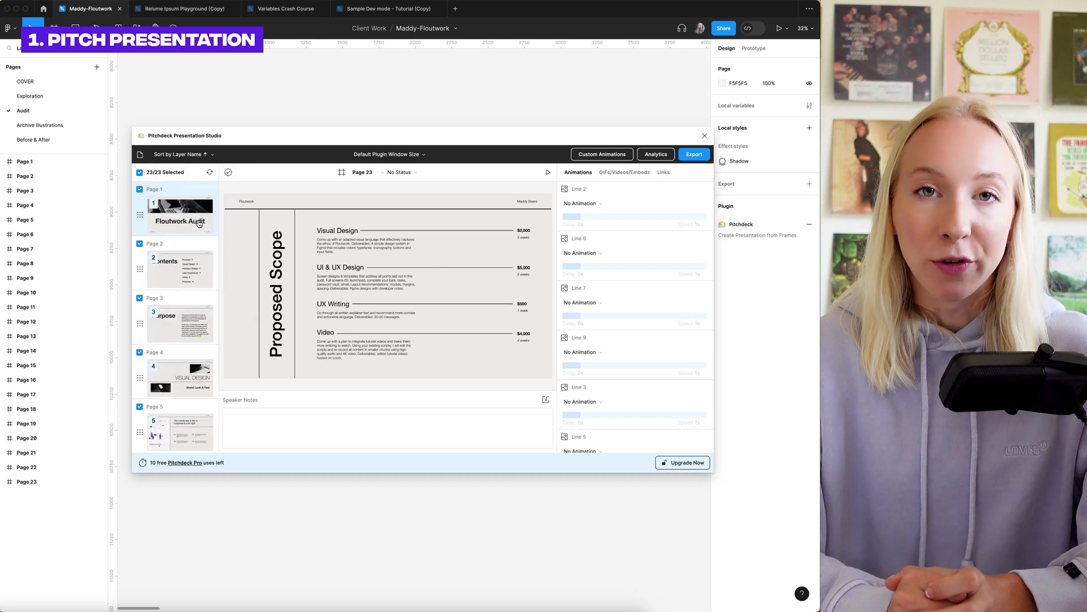
pyautogui.click(186, 220)
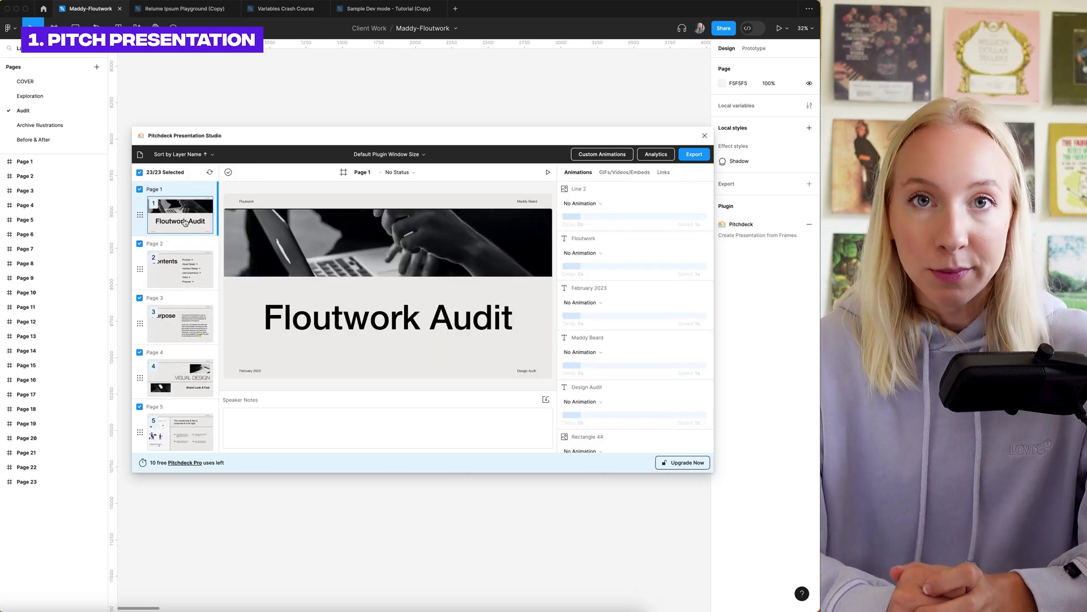
# Give the Floutwork Audit title on Page 1 a Scale In animation
pyautogui.scroll(-3, 185, 222)
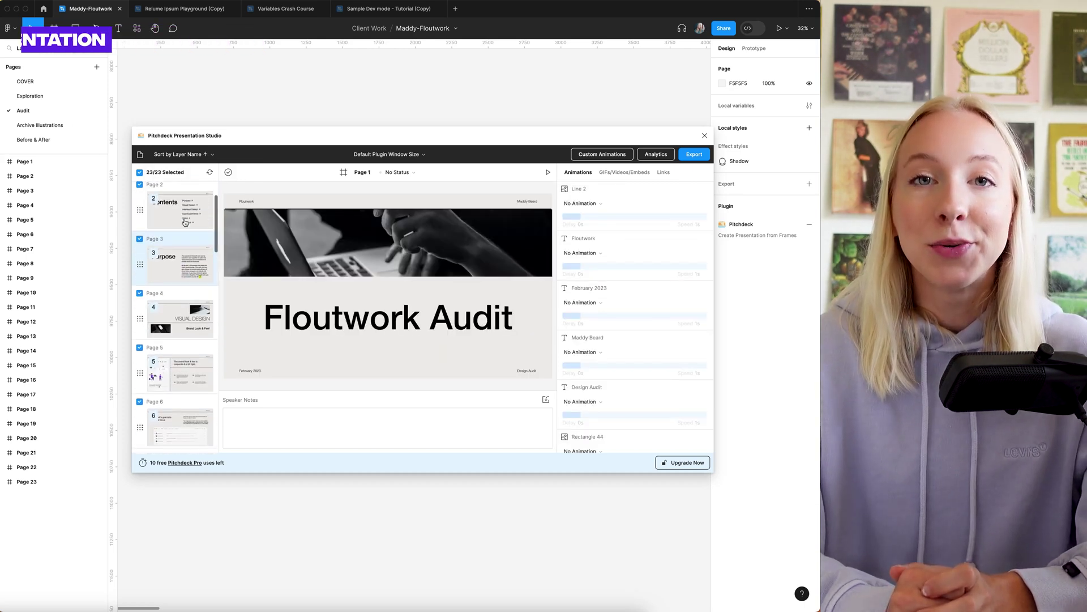
pyautogui.scroll(3, 184, 222)
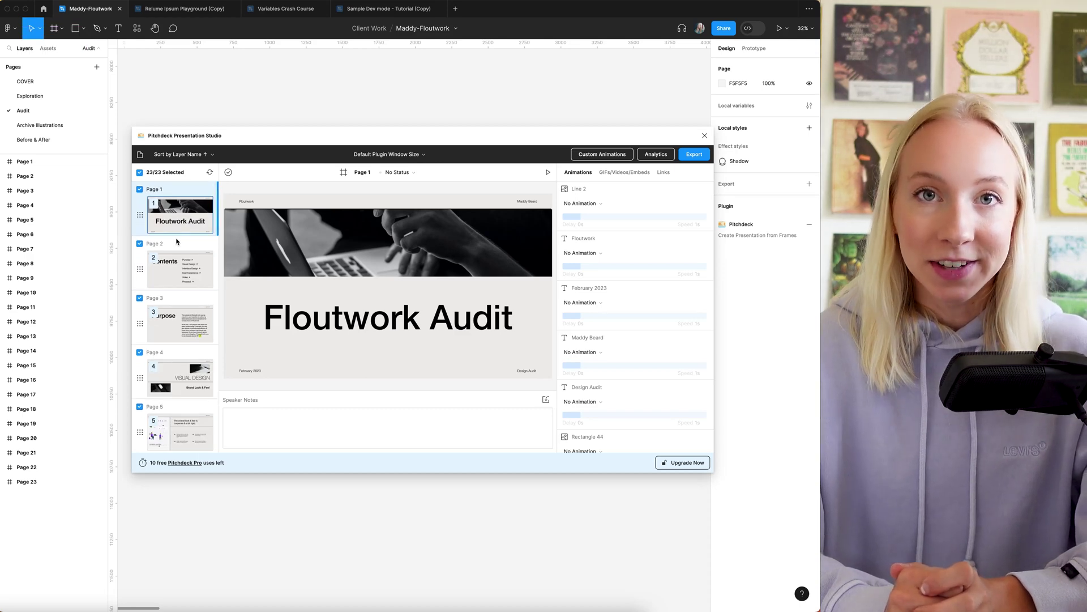
pyautogui.scroll(-3, 623, 391)
pyautogui.click(623, 404)
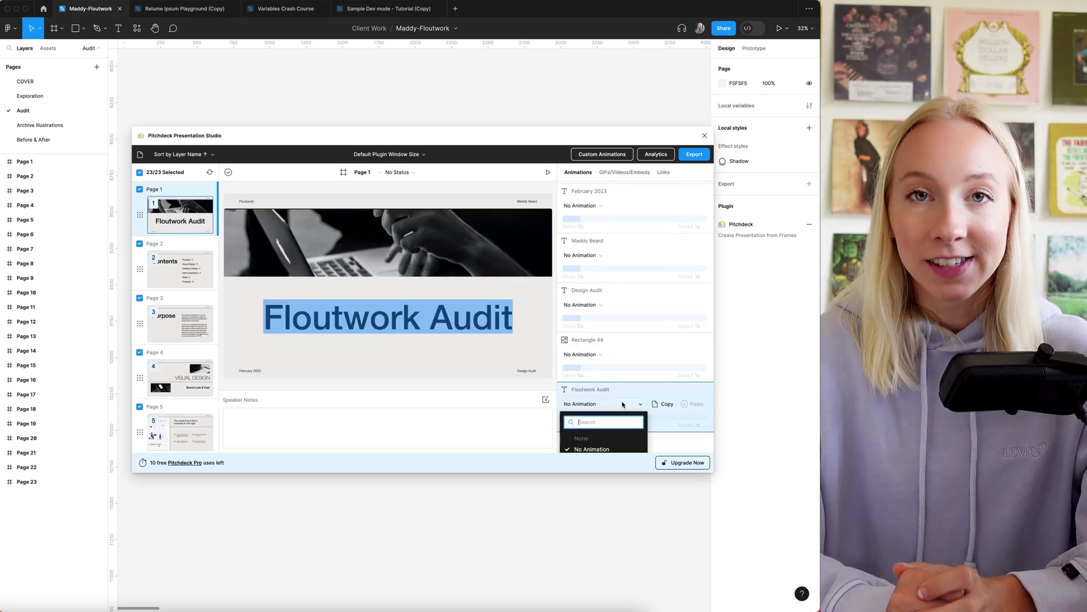
pyautogui.scroll(-2, 630, 399)
pyautogui.click(612, 372)
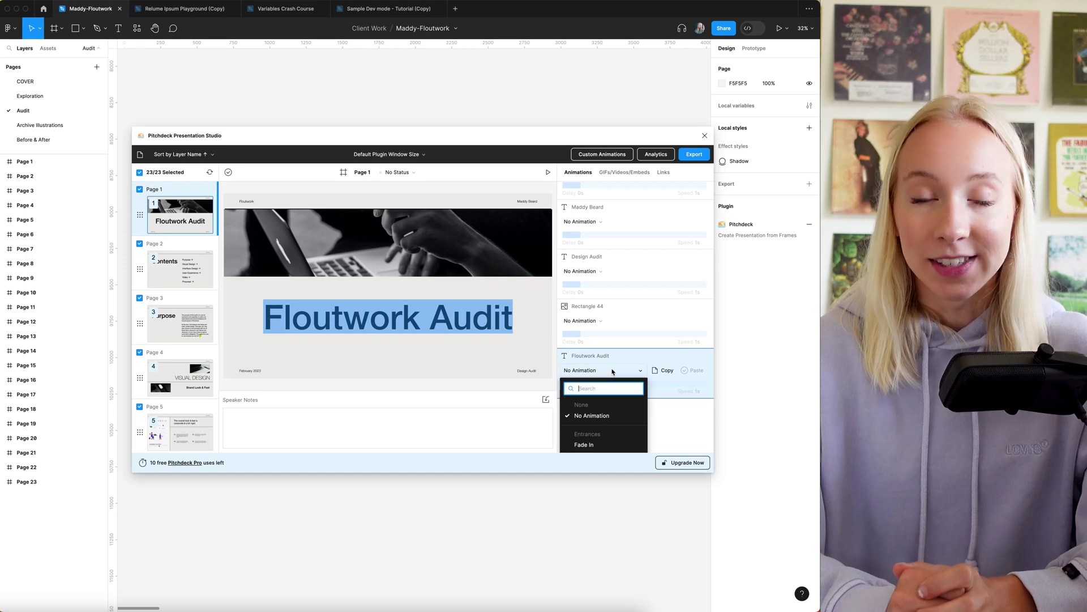
pyautogui.scroll(-5, 610, 419)
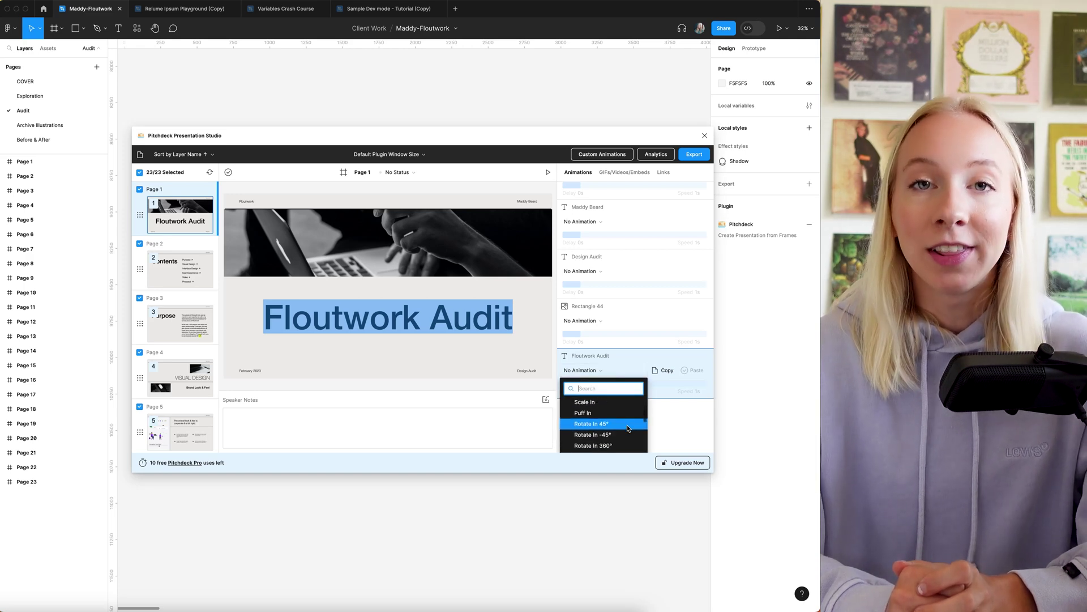
pyautogui.click(592, 403)
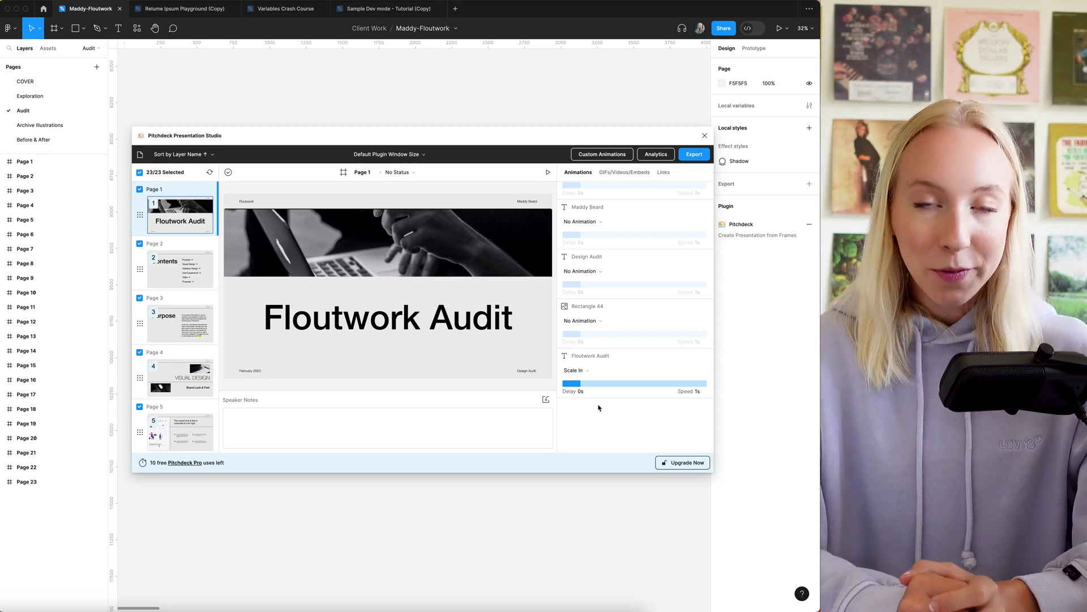
# Show Pitchdeck's export formats, then search plugins for 'Relume' in the Relume Ipsum Playground (Copy) file
pyautogui.moveTo(582, 397)
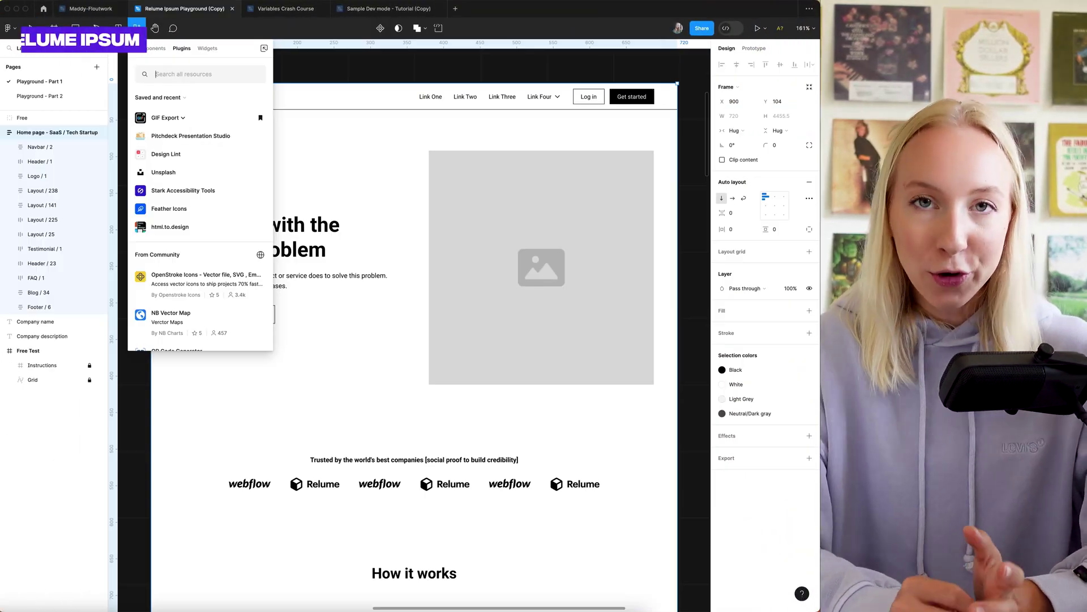
pyautogui.write('Relum')
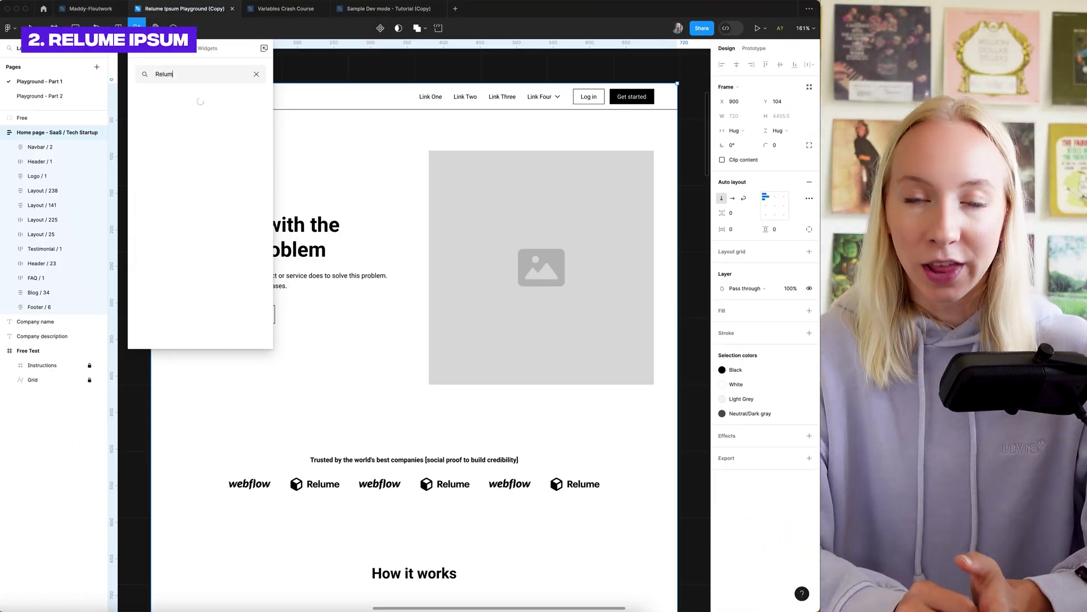
pyautogui.write('e')
# Generate Relume Ipsum home page copy for Furni, headlined 'Modern Furniture to Fit Your Style'
pyautogui.click(184, 110)
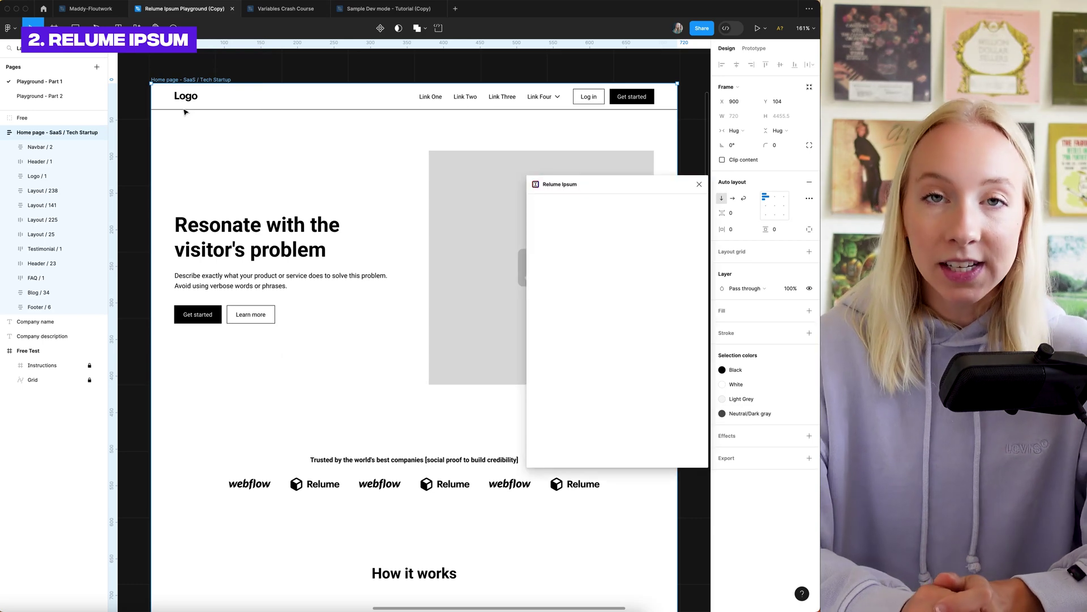
pyautogui.moveTo(618, 184); pyautogui.dragTo(574, 143)
pyautogui.write('i')
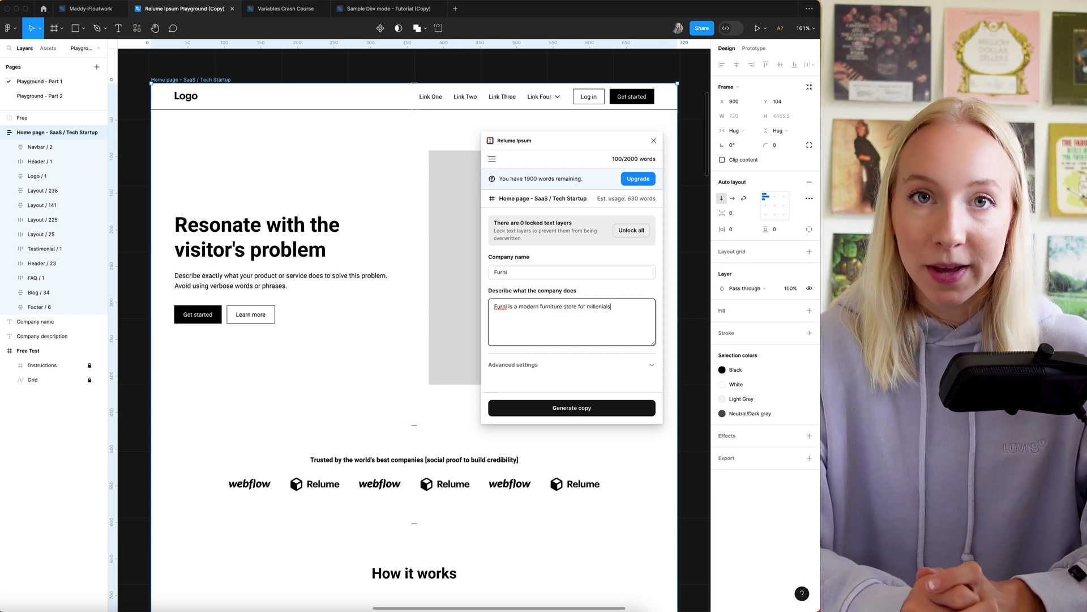
pyautogui.click(600, 407)
pyautogui.scroll(-8, 276, 234)
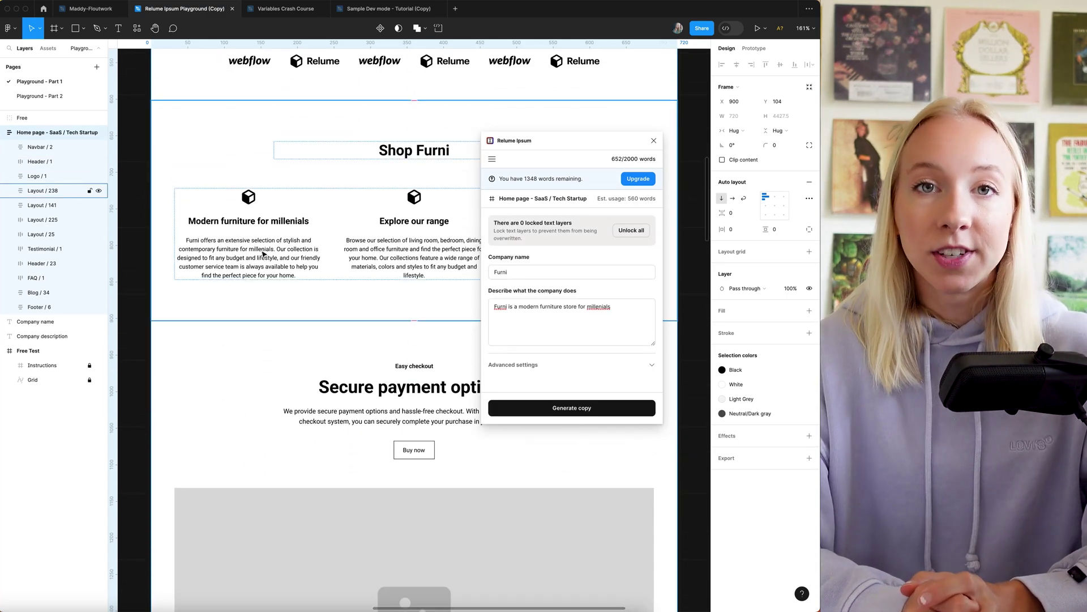
pyautogui.click(653, 141)
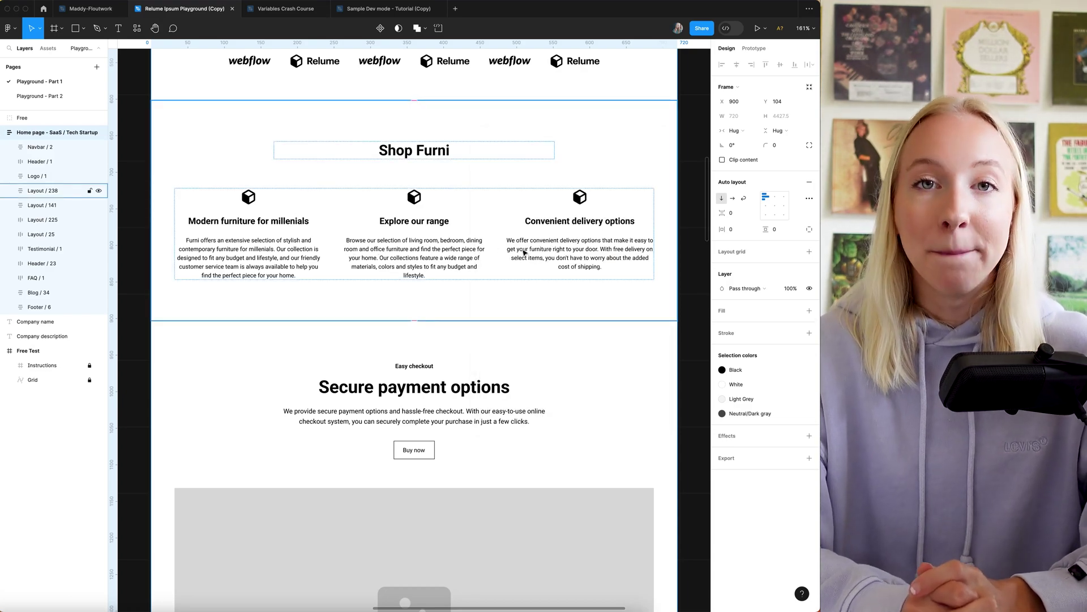
pyautogui.scroll(-14, 525, 252)
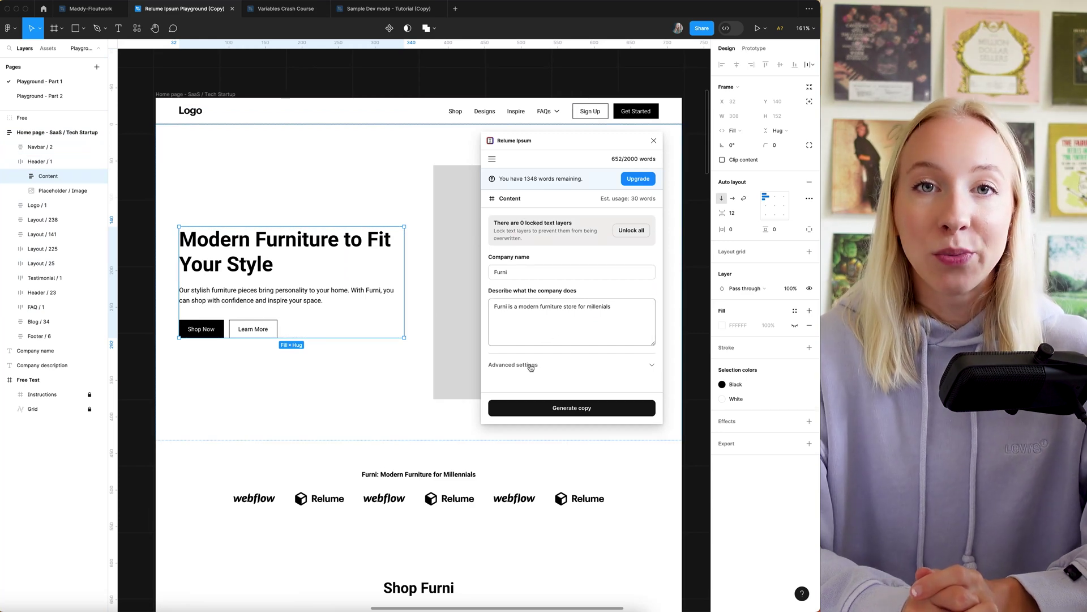
# Expand Relume Ipsum's advanced settings without adding notes, close it, and open Variables Crash Course
pyautogui.click(531, 365)
pyautogui.scroll(-4, 536, 359)
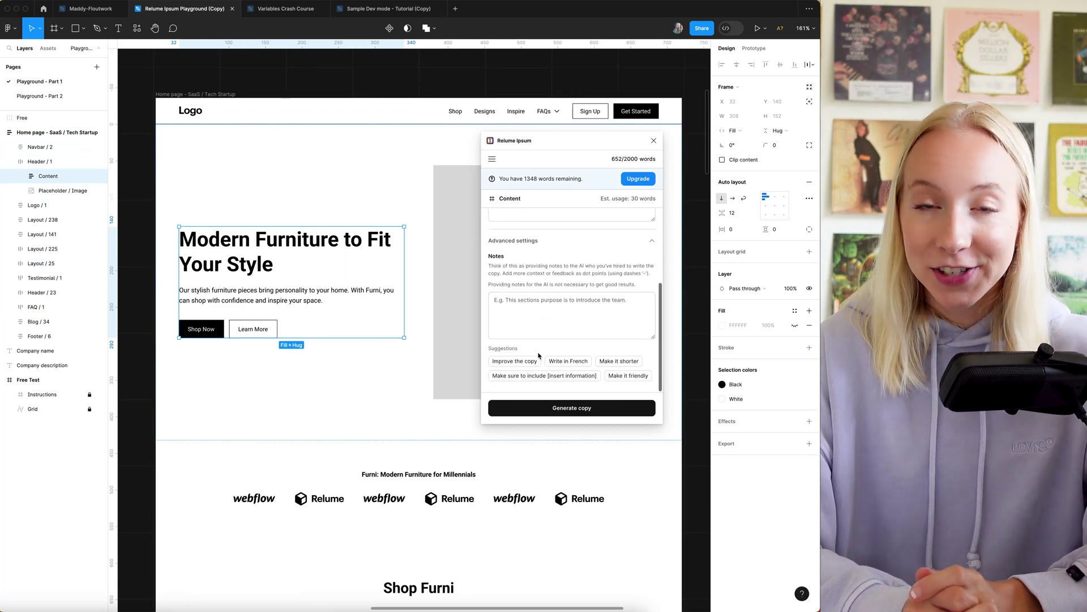
pyautogui.click(512, 312)
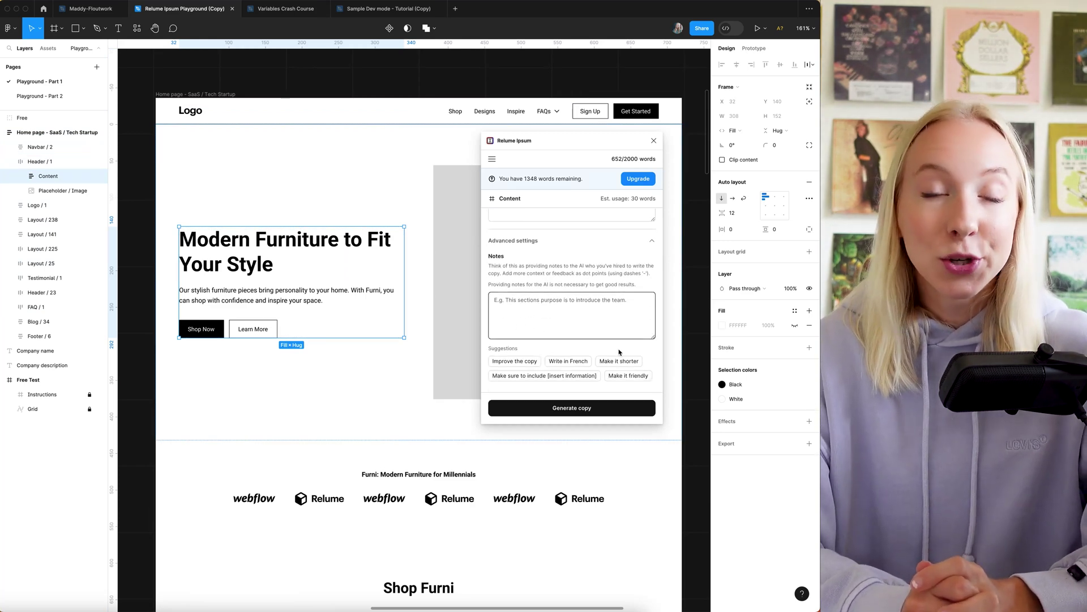
pyautogui.click(502, 388)
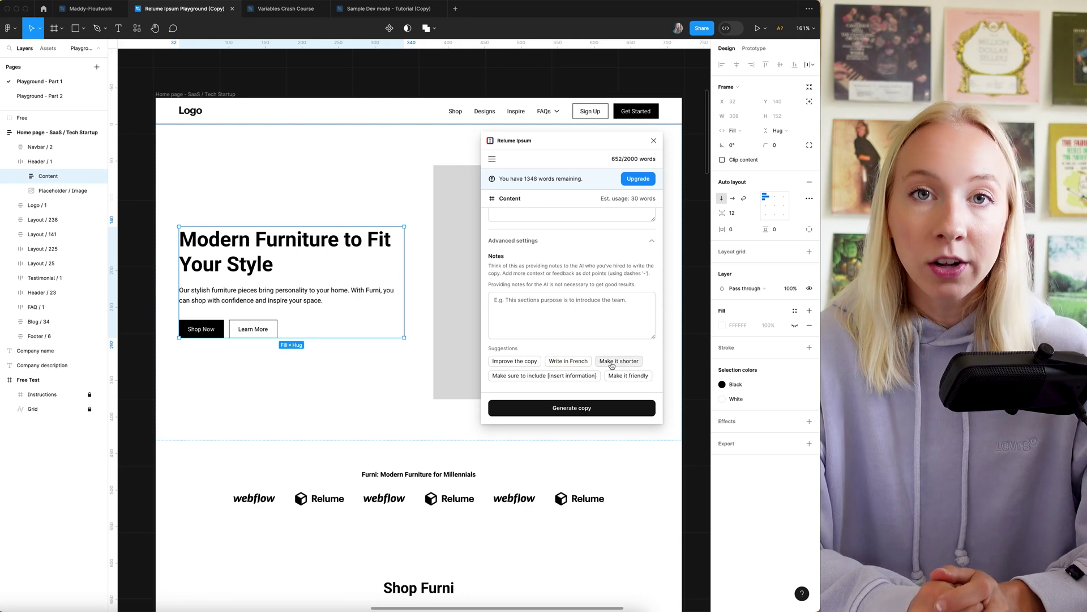
pyautogui.click(653, 141)
pyautogui.click(305, 11)
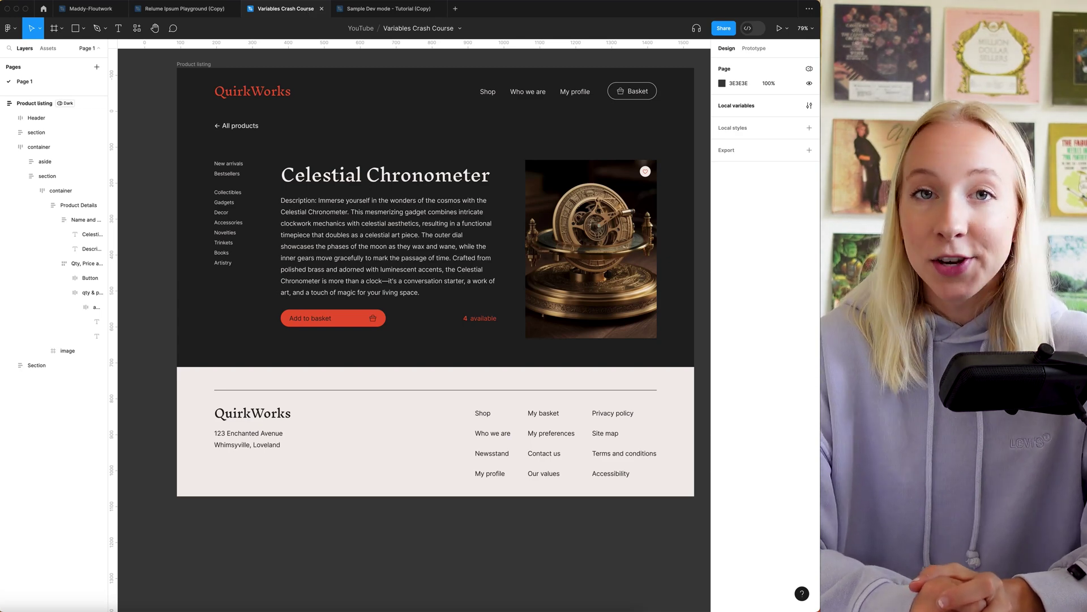
# Launch Stark Accessibility Tools from a plugin search for 'stark'
pyautogui.hotkey('shift', 'i')
pyautogui.write('stark')
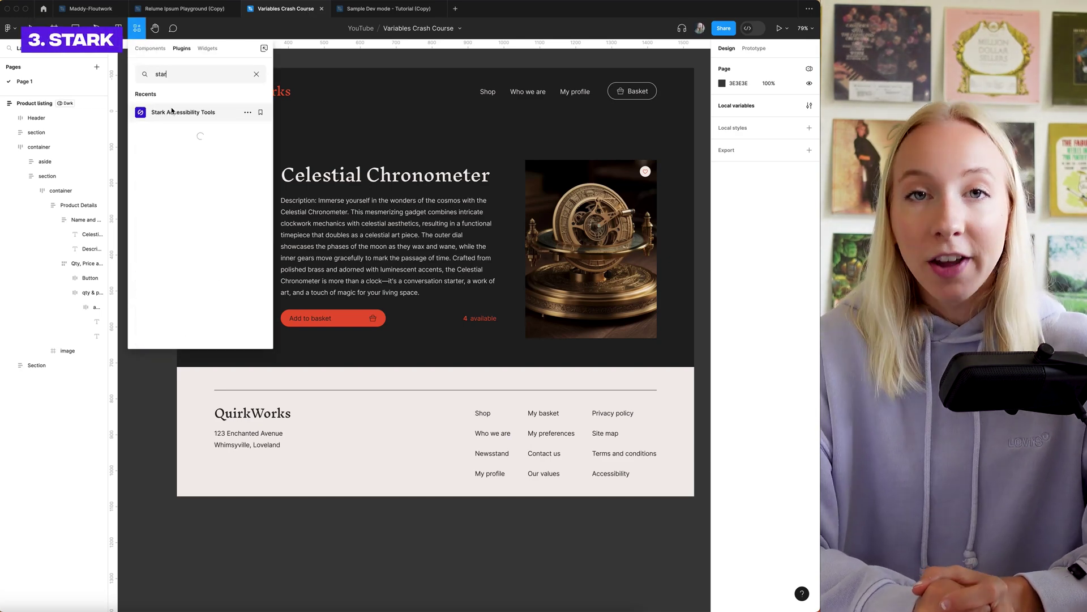
pyautogui.click(173, 111)
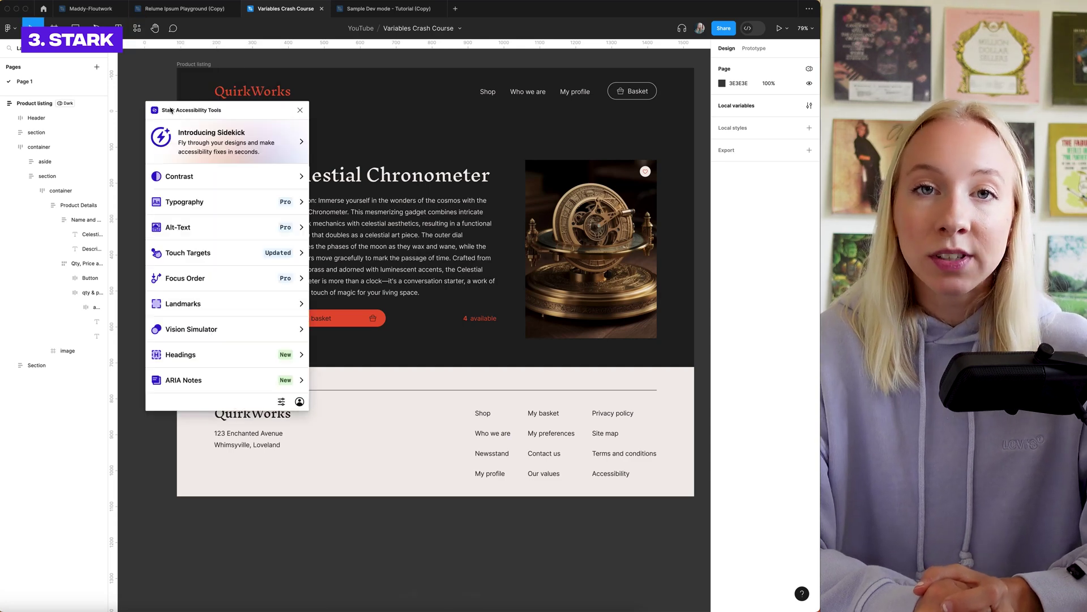
pyautogui.moveTo(209, 111); pyautogui.dragTo(185, 63)
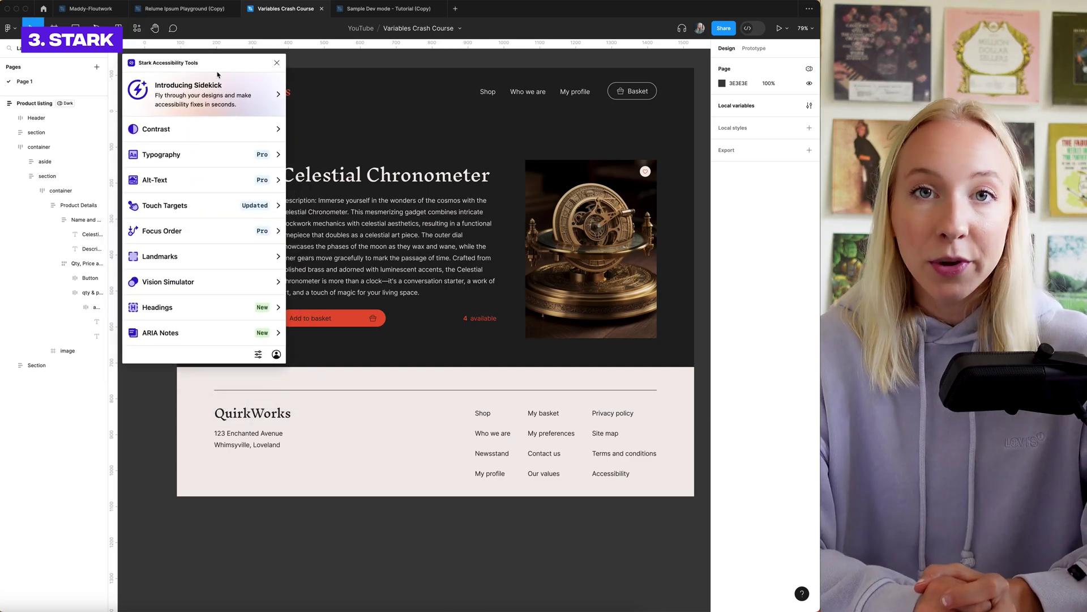
# Check colour contrast using the red sampled from the Add to basket button
pyautogui.click(207, 127)
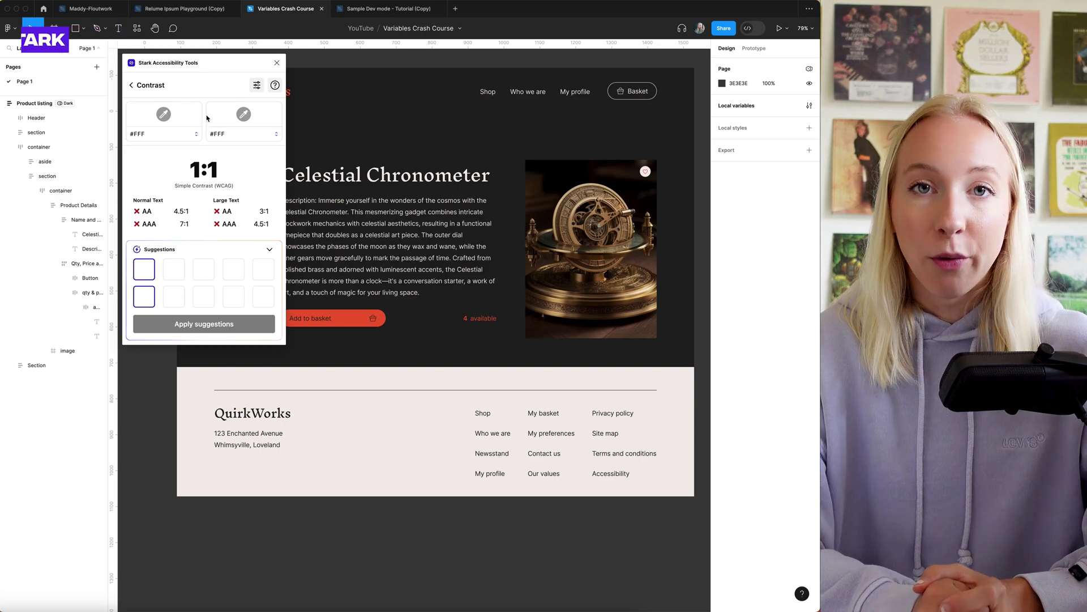
pyautogui.doubleClick(347, 321)
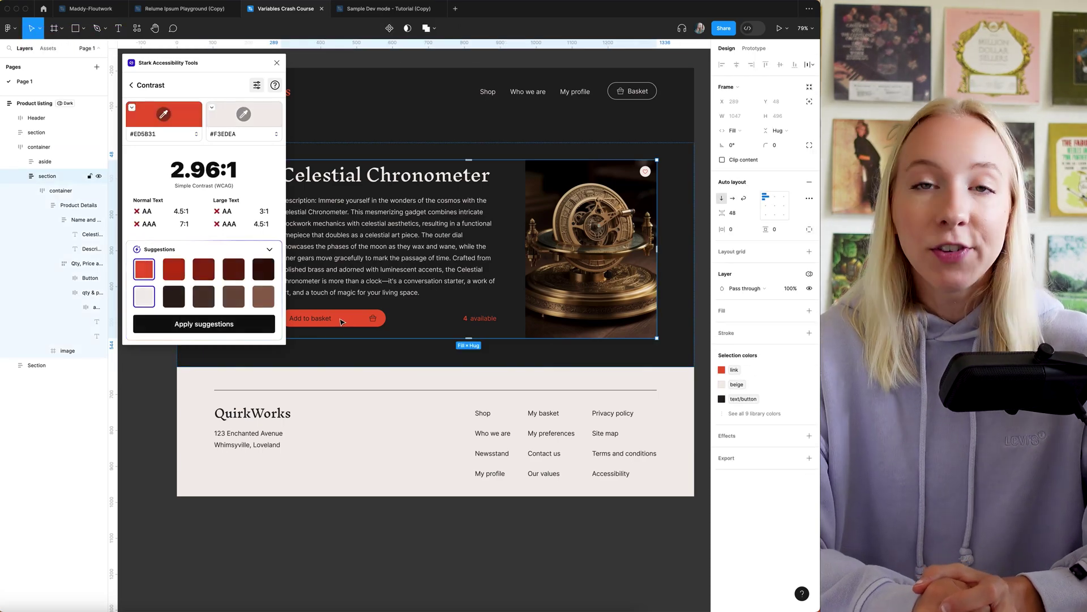
pyautogui.doubleClick(346, 322)
pyautogui.doubleClick(351, 322)
pyautogui.scroll(5, 351, 322)
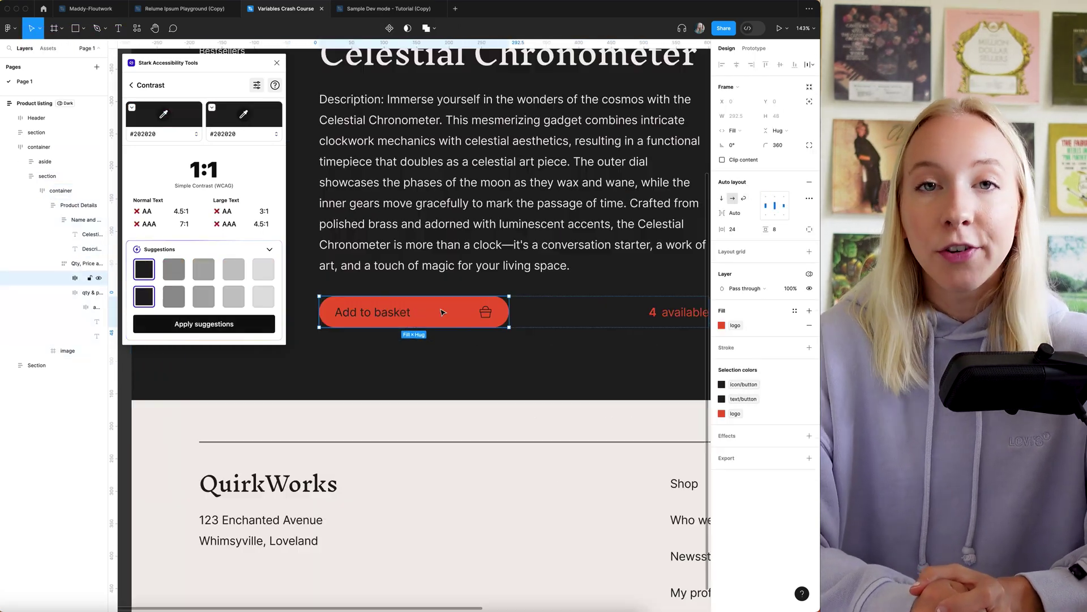
pyautogui.click(247, 116)
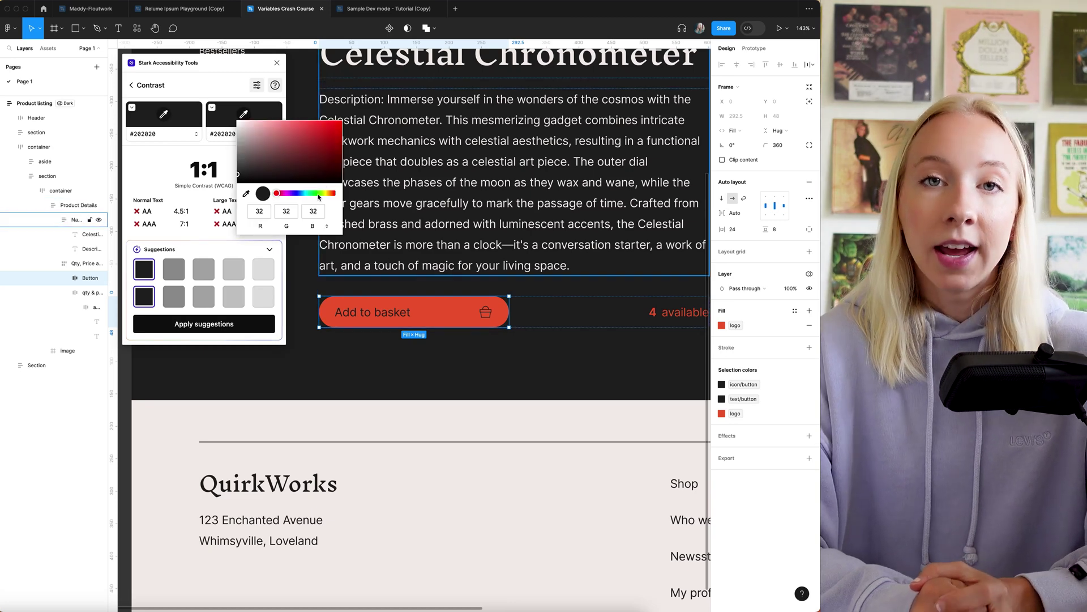
pyautogui.click(248, 196)
pyautogui.click(433, 311)
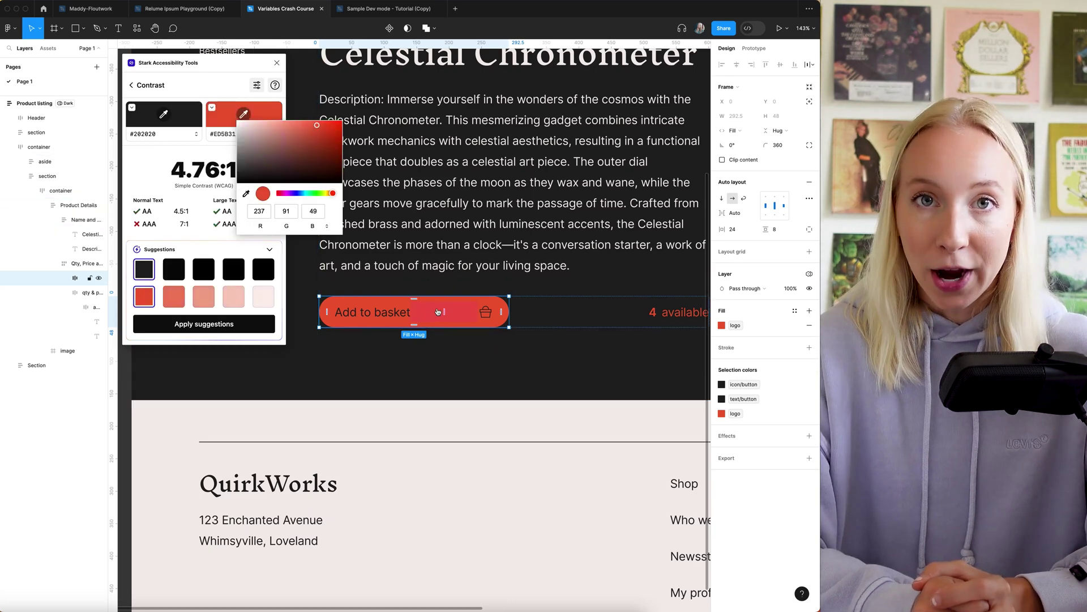
pyautogui.click(201, 153)
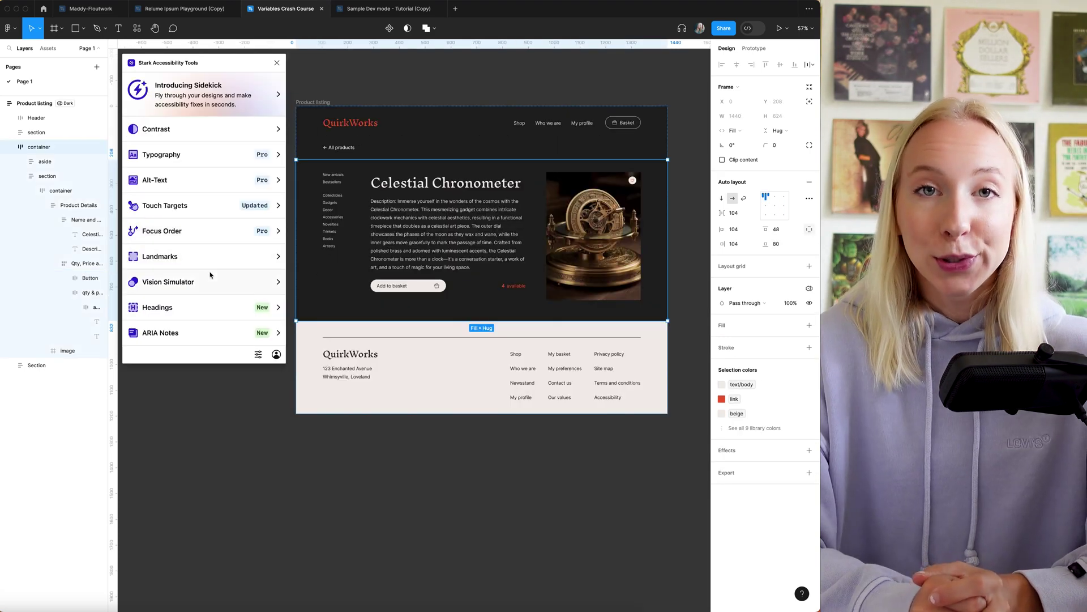
# Preview the product listing under Deuteranopia and then Protanopia in Stark's Vision Simulator
pyautogui.click(210, 277)
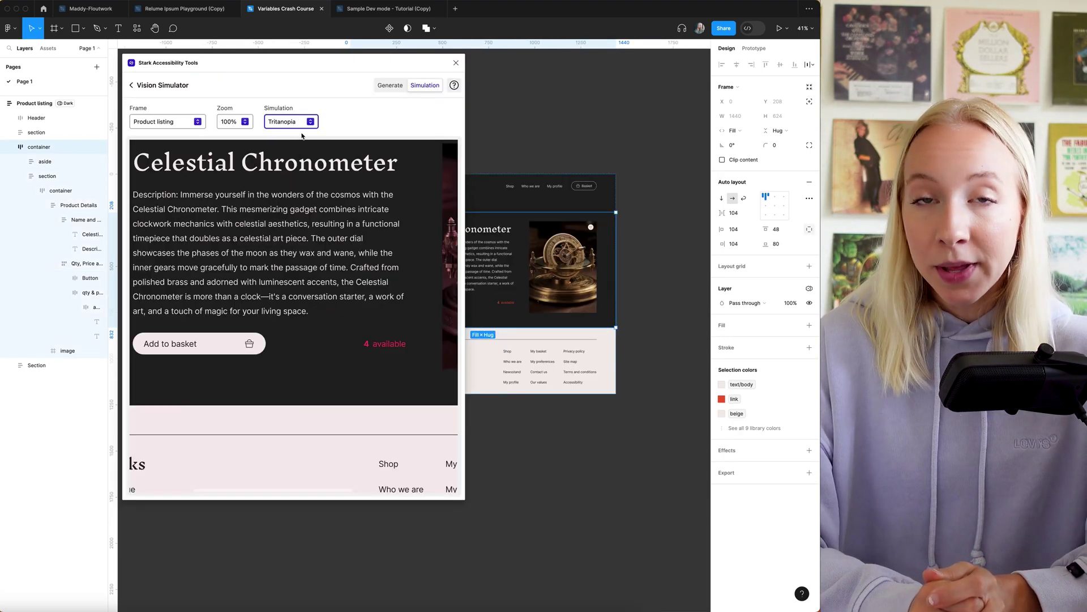
pyautogui.click(307, 123)
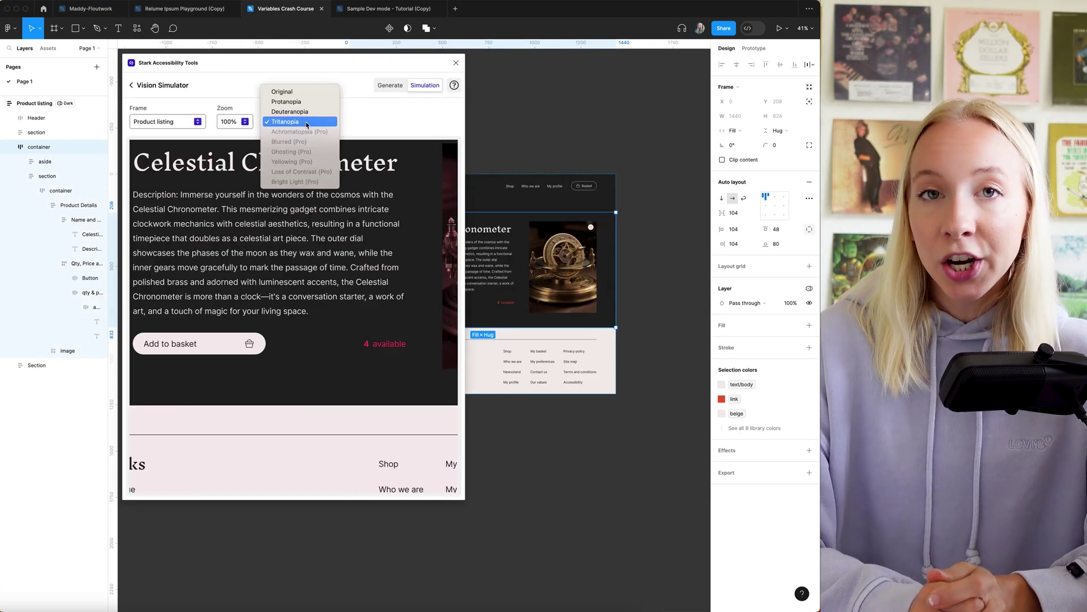
pyautogui.click(300, 111)
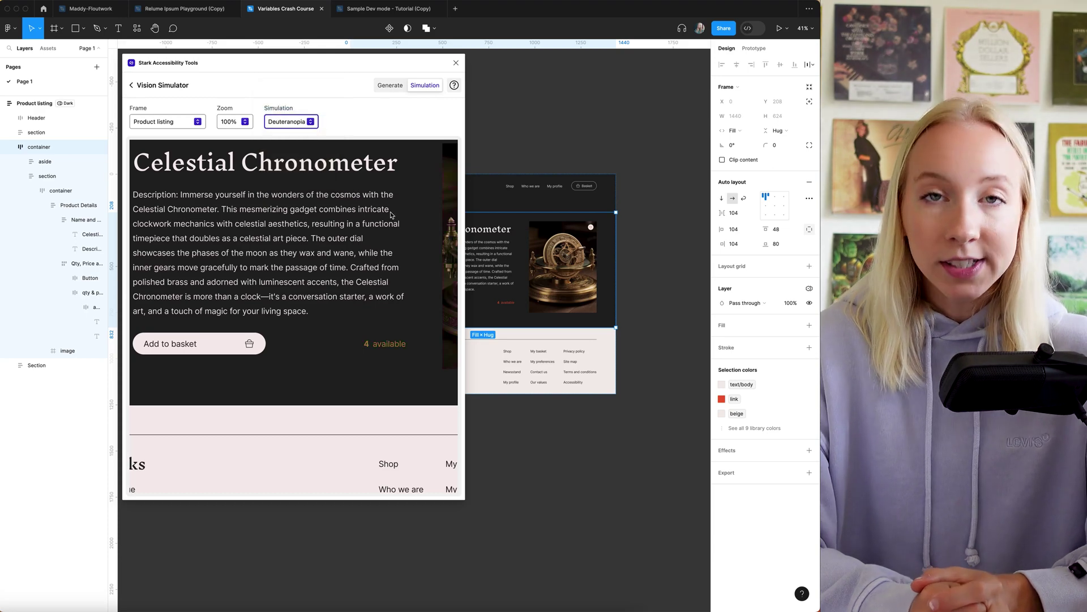
pyautogui.hscroll(3, 390, 215)
pyautogui.click(306, 123)
pyautogui.click(300, 112)
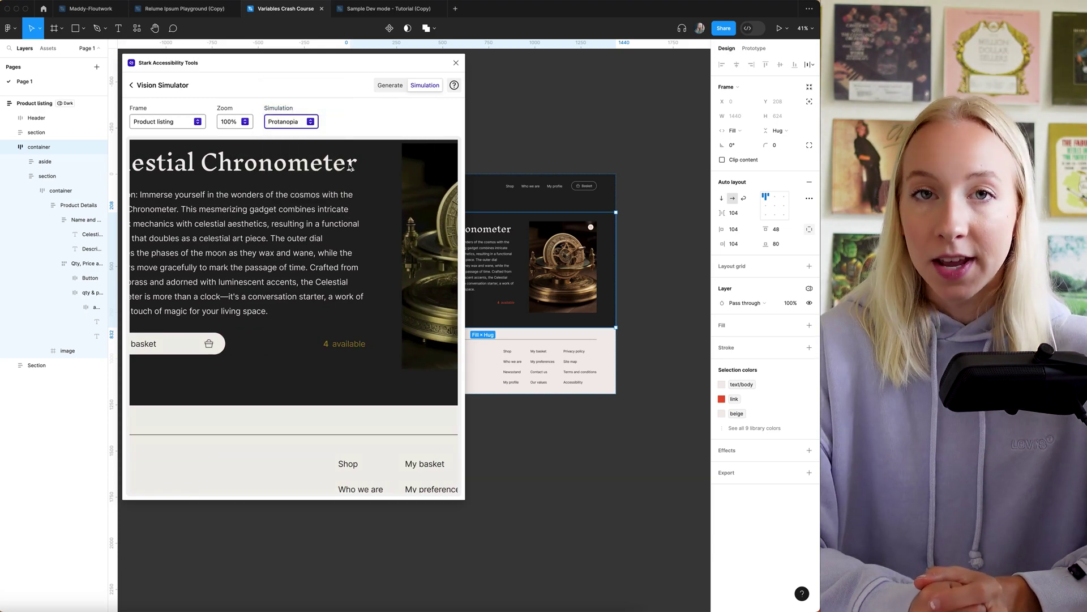
pyautogui.hscroll(3, 374, 204)
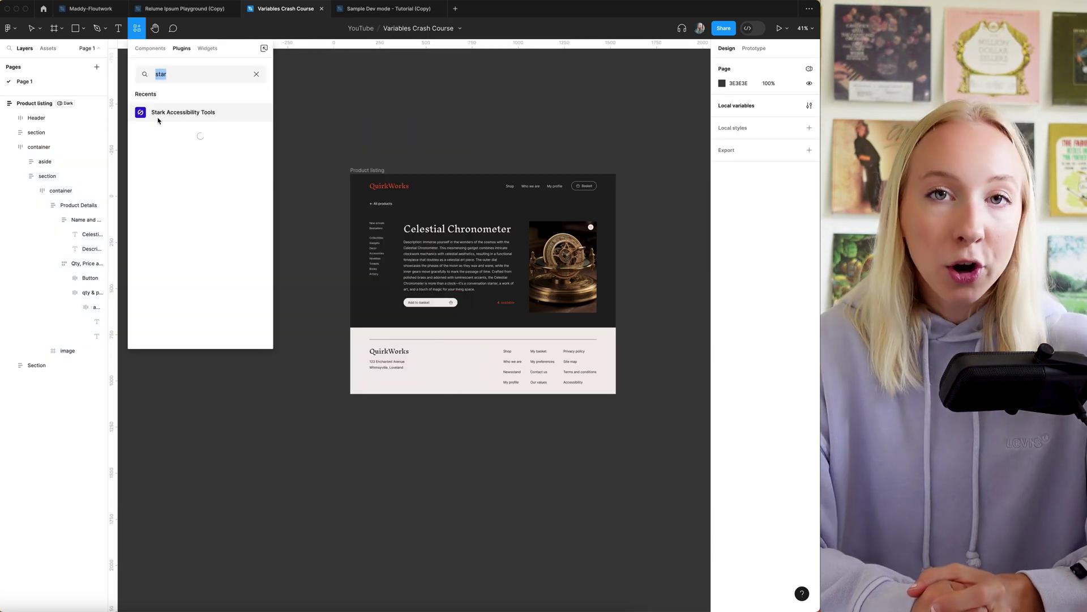
pyautogui.click(158, 117)
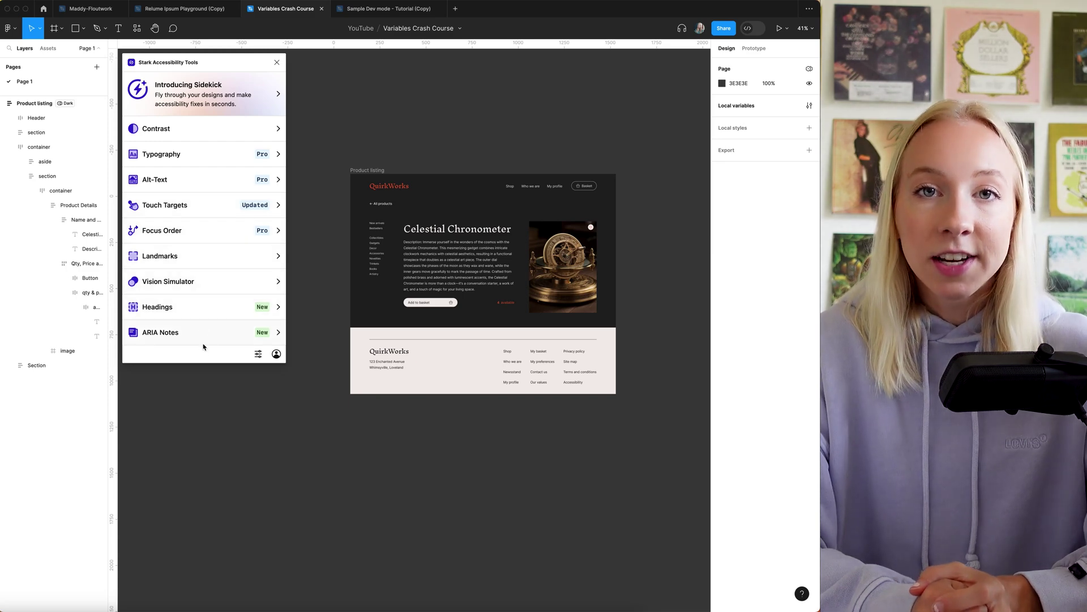
# Close Stark and run Design Lint on the Product listing frame, surfacing four errors
pyautogui.click(276, 62)
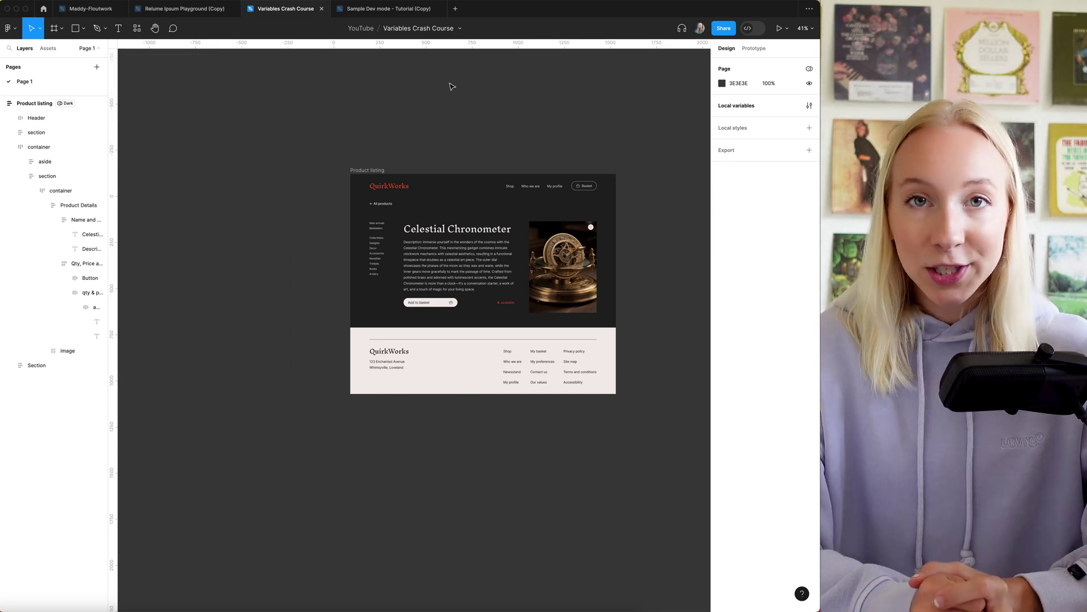
pyautogui.click(136, 27)
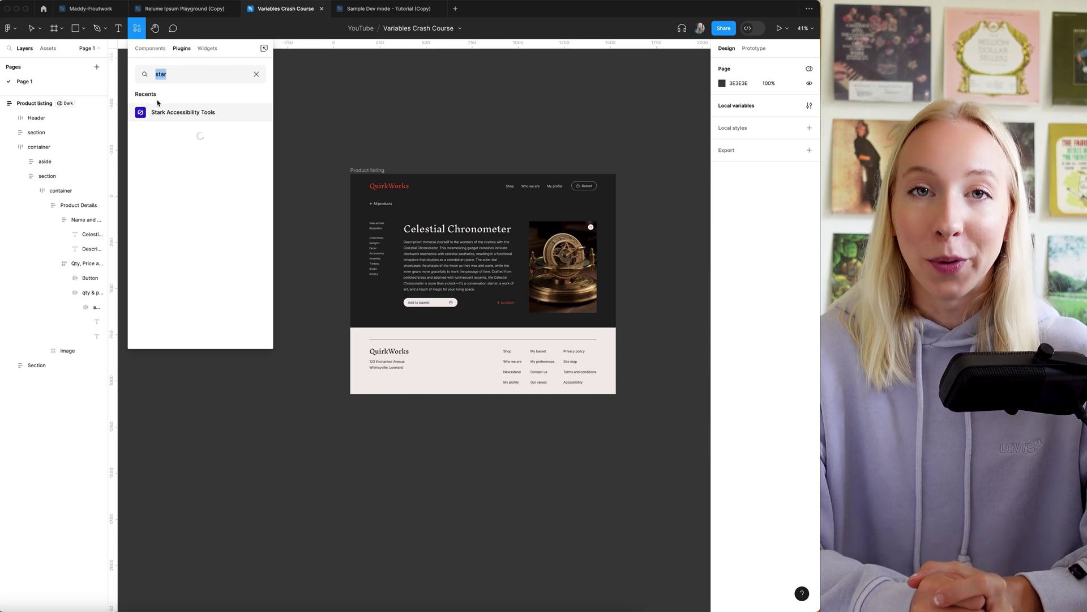
pyautogui.click(157, 117)
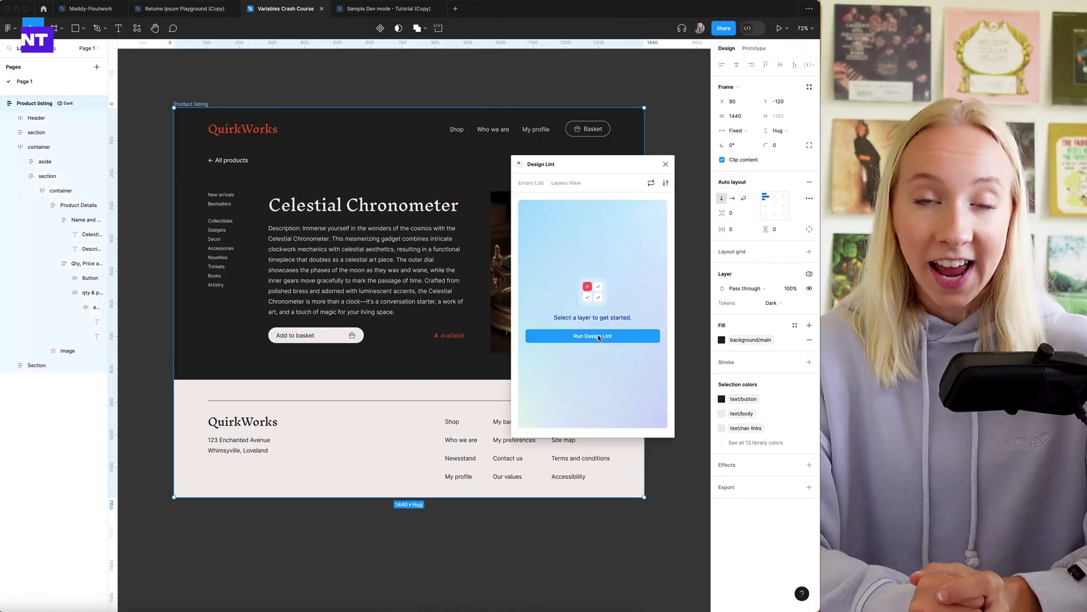
pyautogui.click(605, 335)
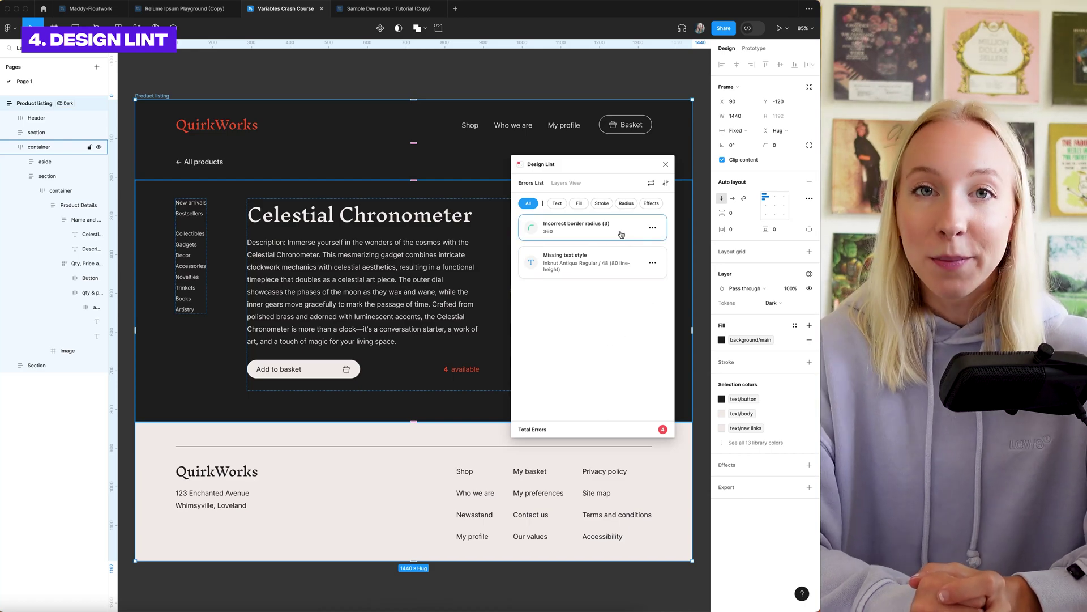
# Create a 'Heading' text style for the Celestial Chronometer heading missing a text style
pyautogui.click(605, 258)
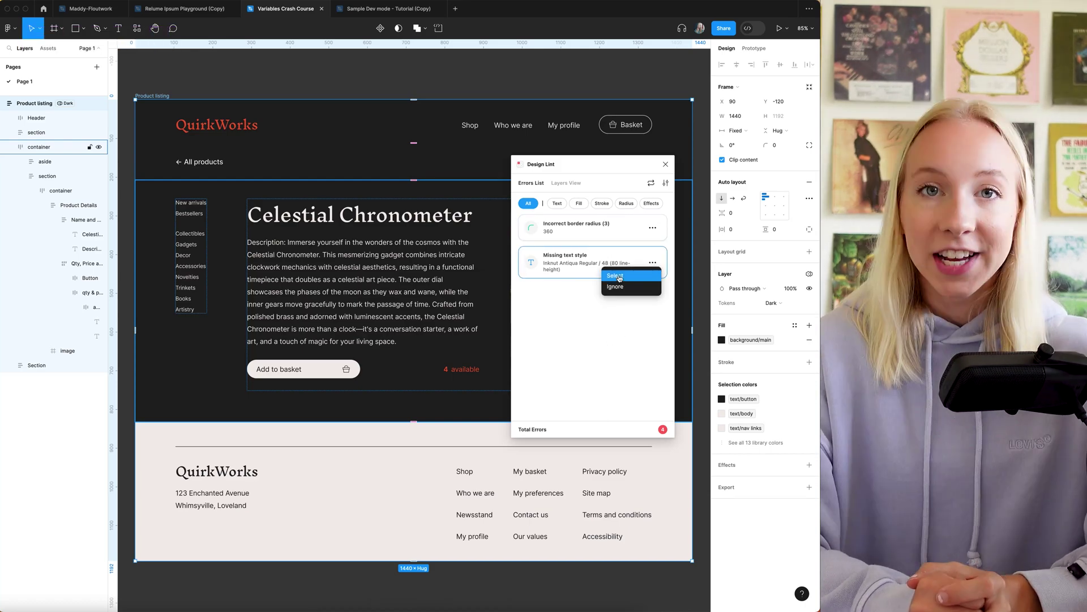
pyautogui.click(618, 277)
pyautogui.scroll(-5, 498, 277)
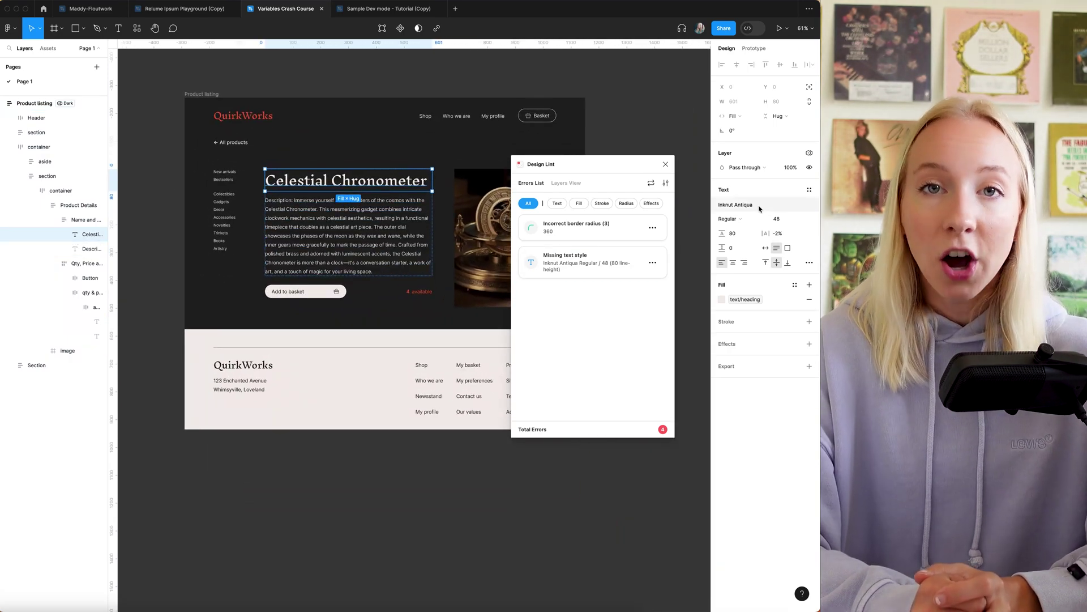
pyautogui.click(809, 190)
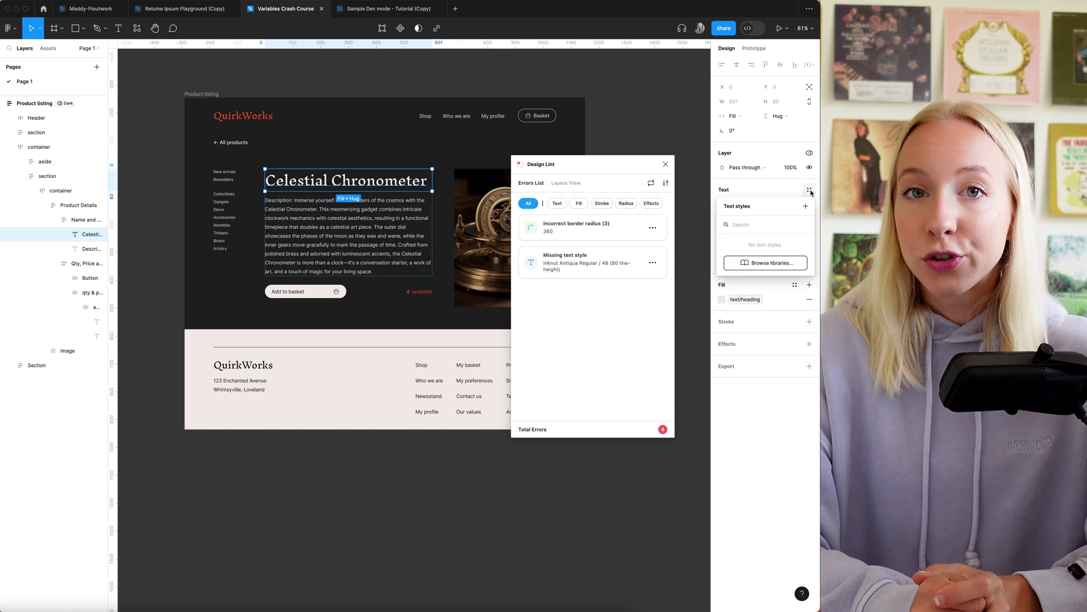
pyautogui.click(806, 207)
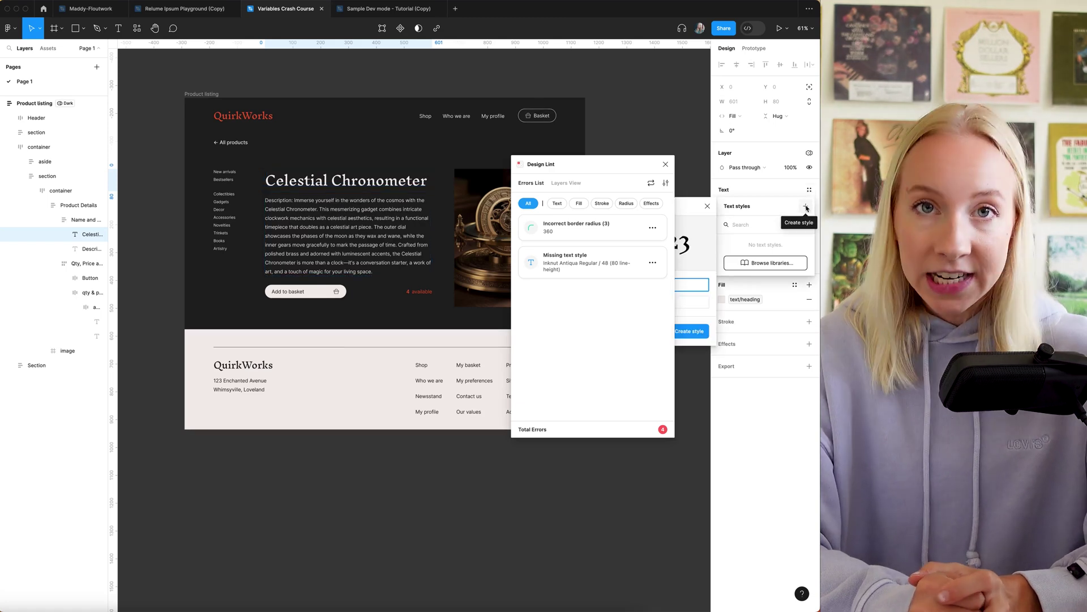
pyautogui.moveTo(655, 167); pyautogui.dragTo(577, 324)
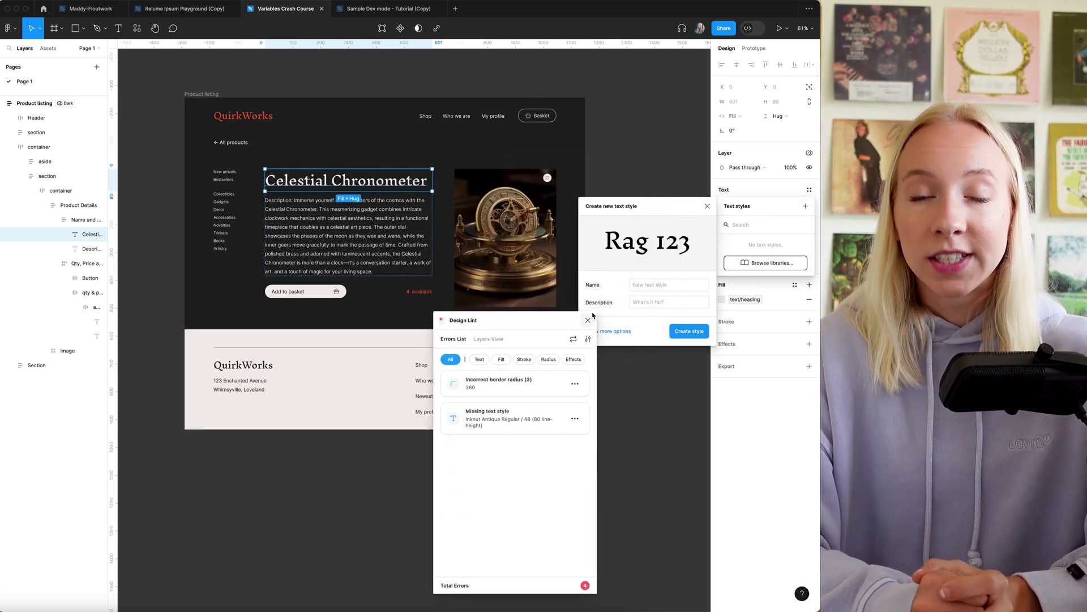
pyautogui.click(653, 289)
pyautogui.write('Heading')
pyautogui.press('Return')
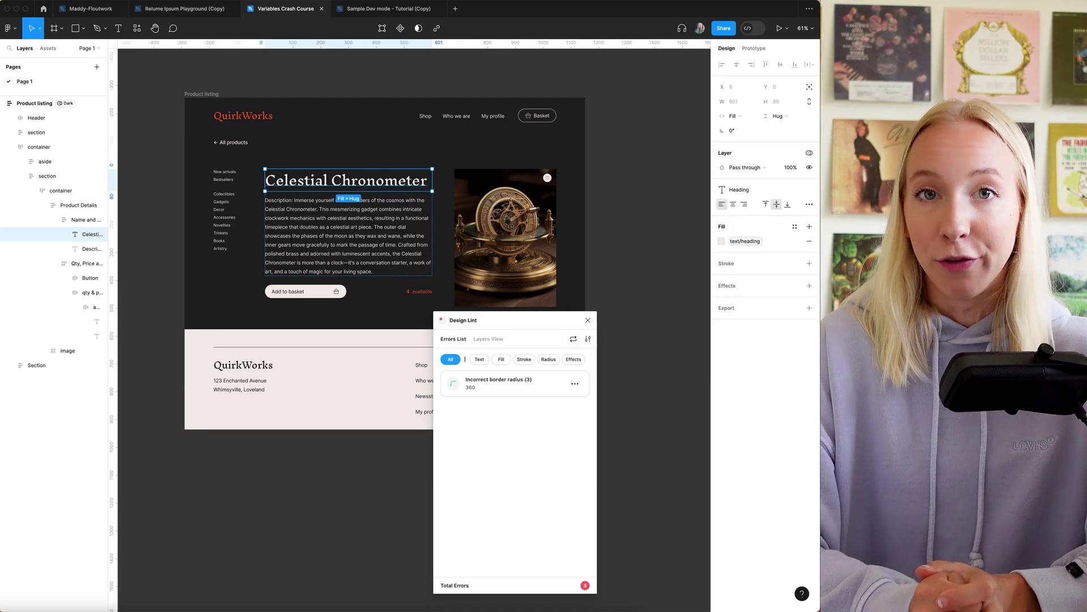
# Select all layers with incorrect border radius and switch to the Sample Dev mode tutorial file
pyautogui.moveTo(527, 320); pyautogui.dragTo(578, 185)
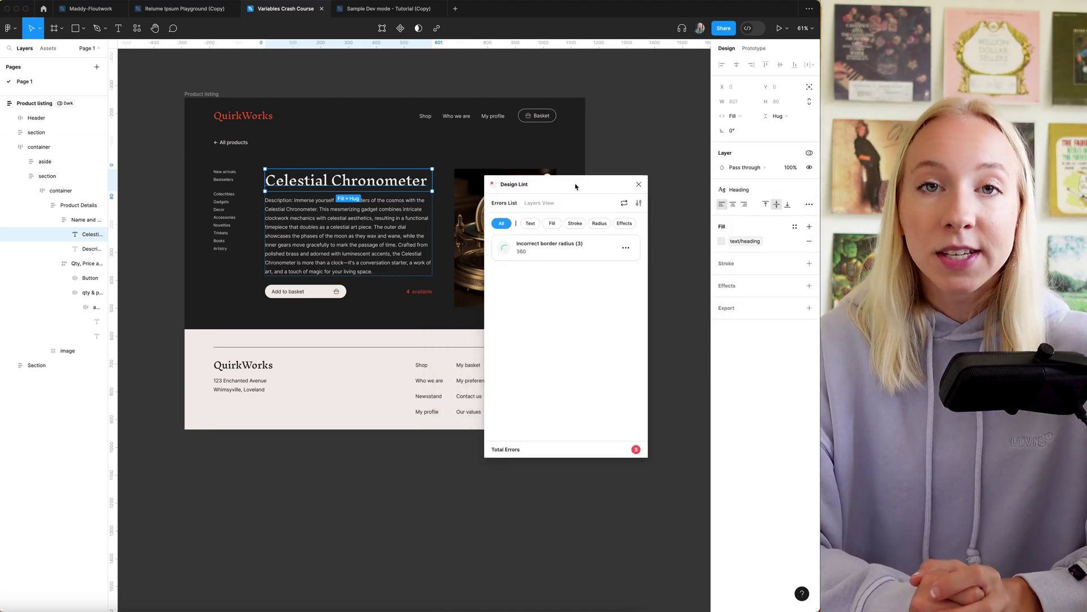
pyautogui.click(537, 248)
pyautogui.click(591, 265)
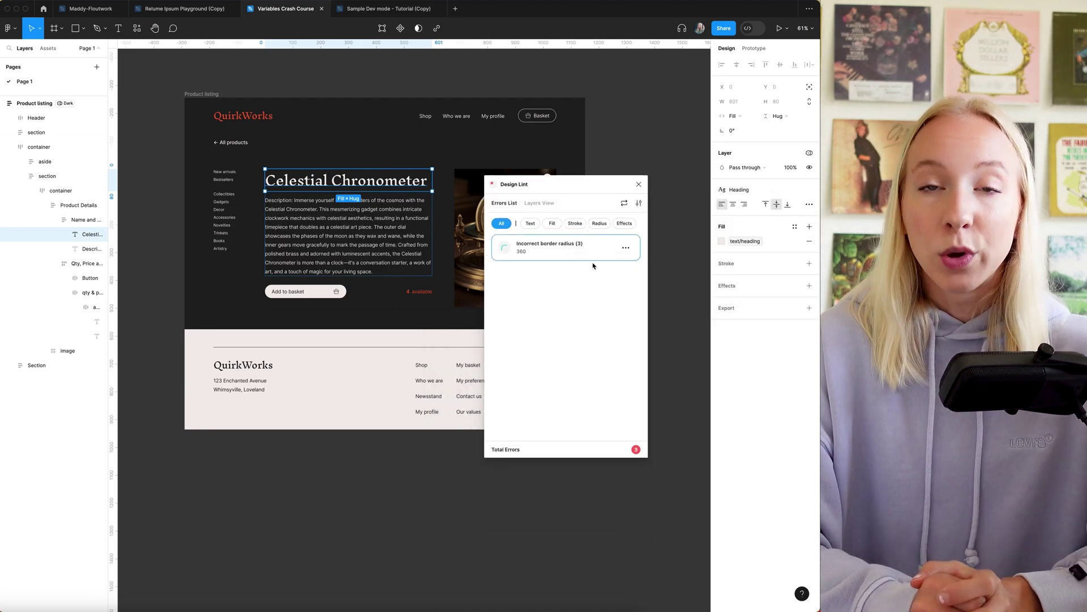
pyautogui.hscroll(8, 457, 199)
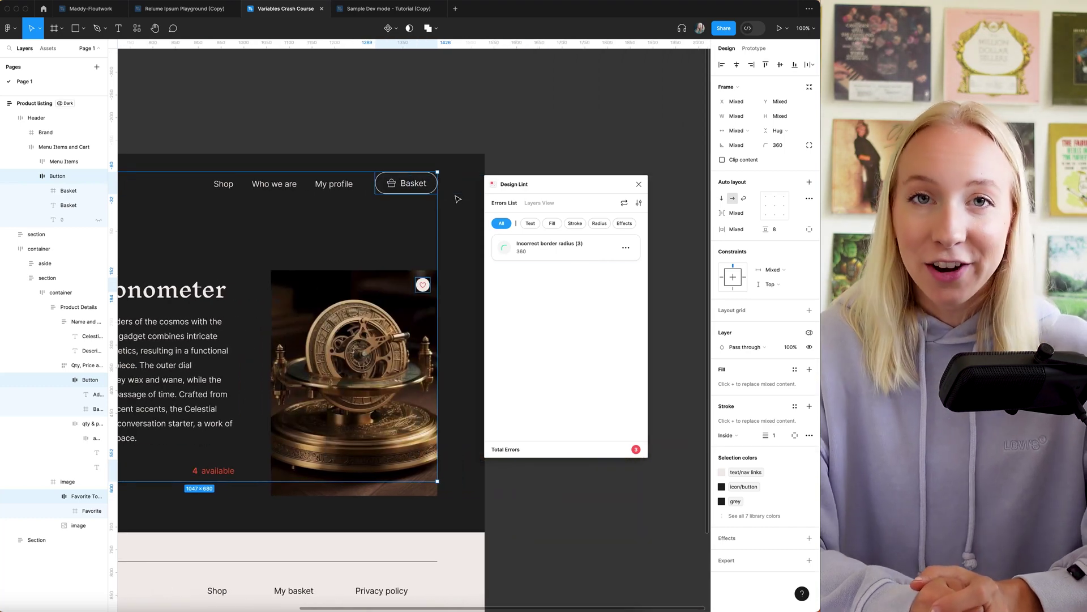
pyautogui.scroll(-5, 458, 199)
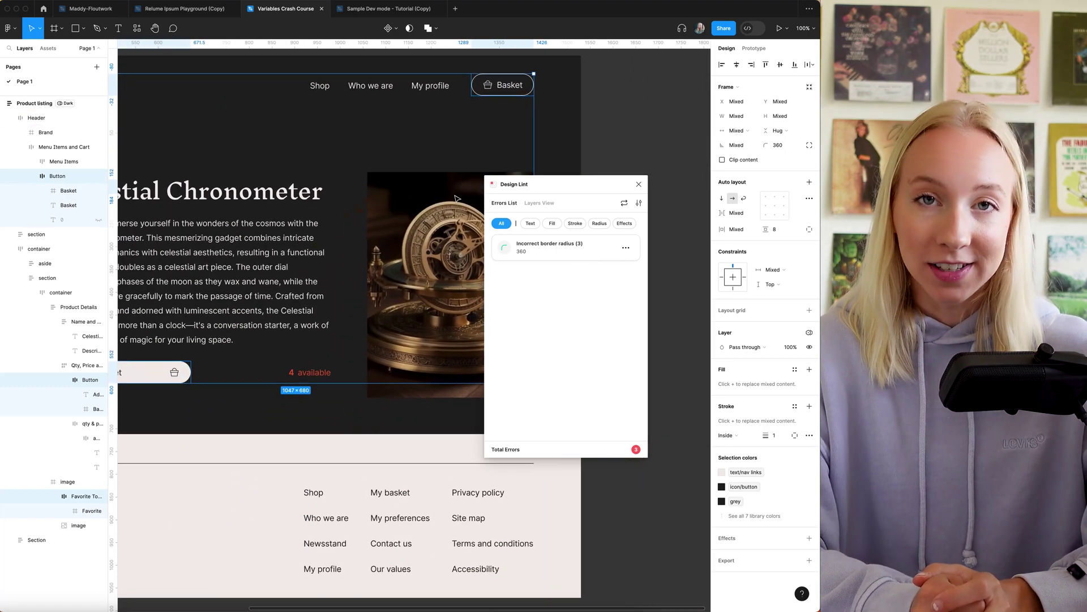
pyautogui.click(358, 11)
# Turn on Dev Mode so Anima loads, and choose Image 1 for code generation
pyautogui.scroll(5, 207, 175)
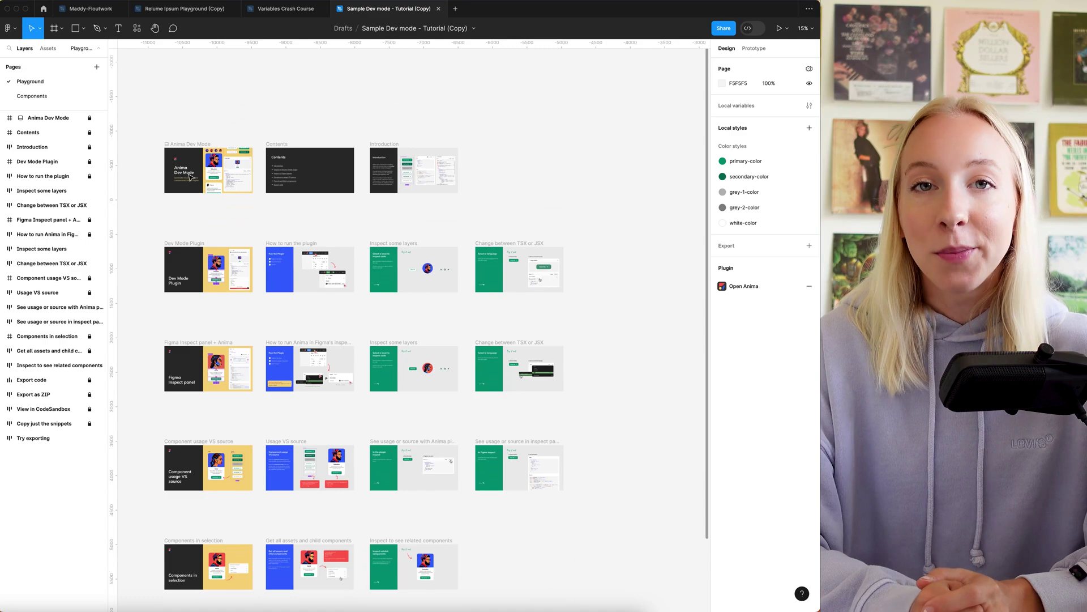
pyautogui.scroll(4, 207, 175)
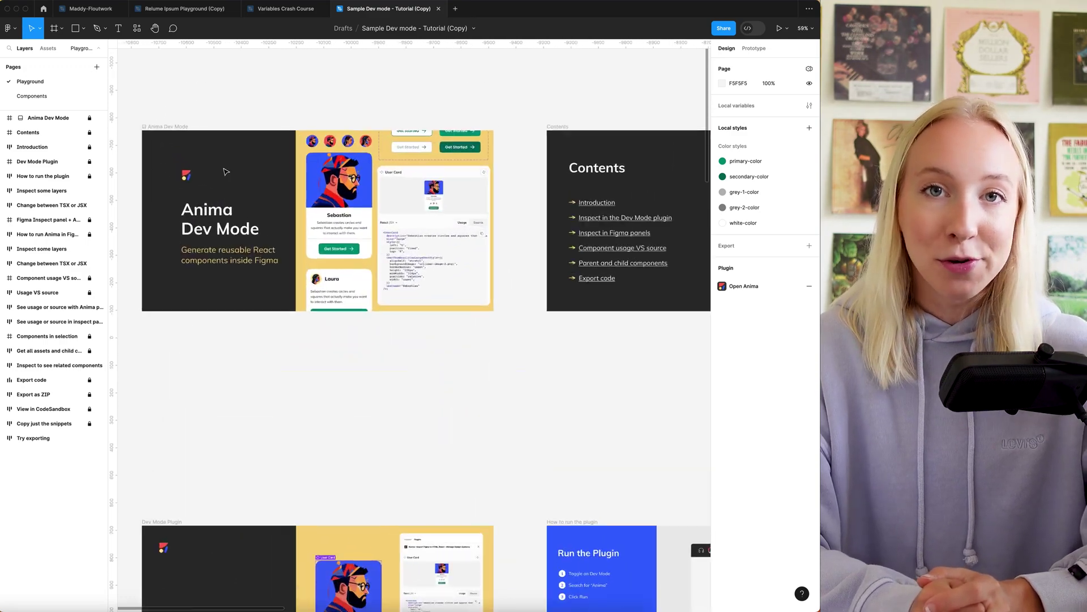
pyautogui.hscroll(5, 273, 168)
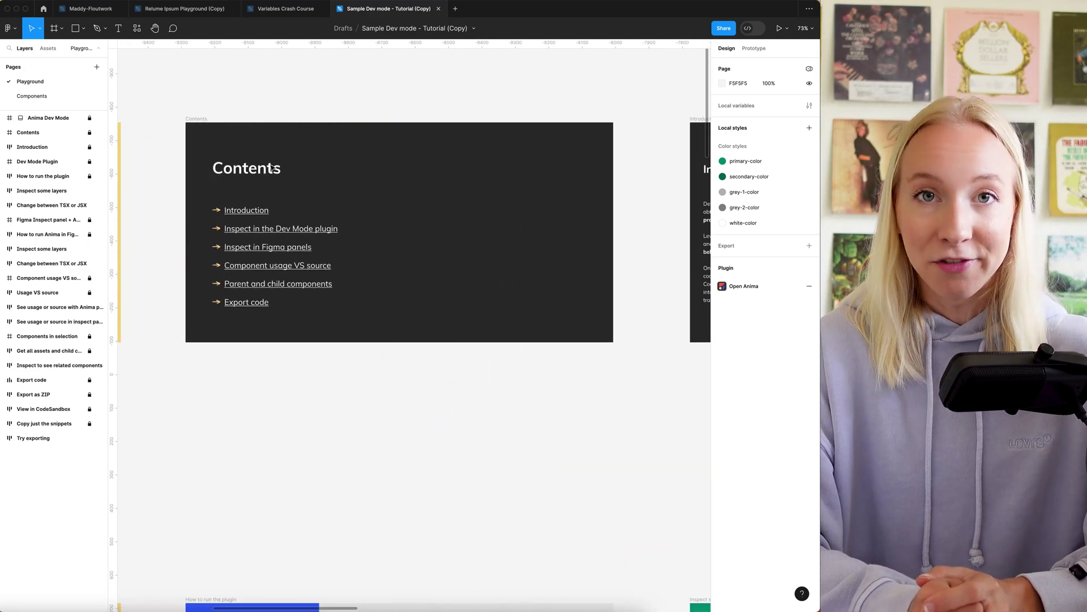
pyautogui.click(754, 28)
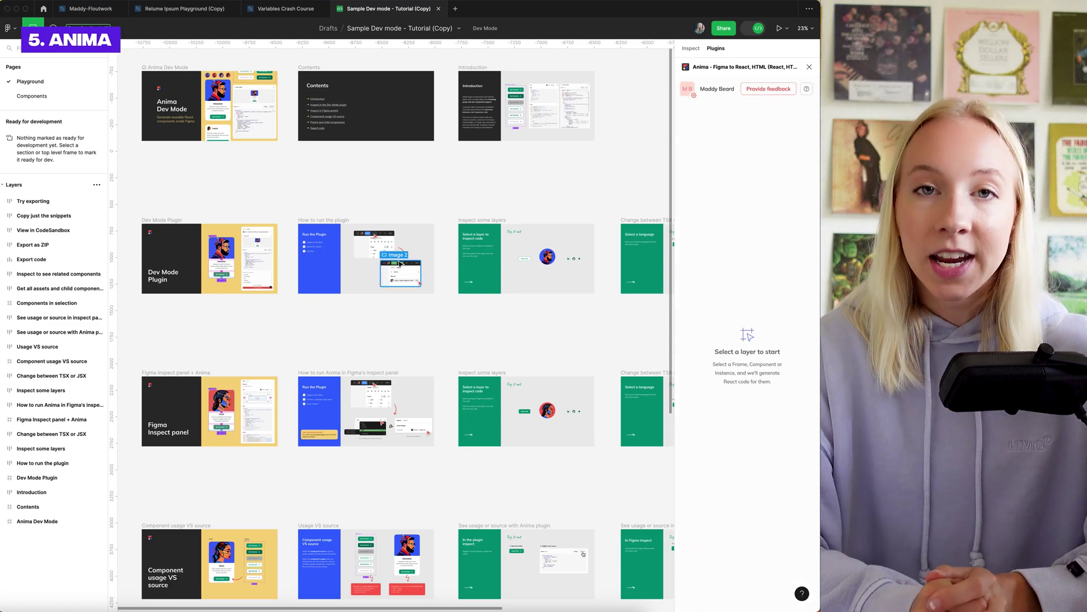
pyautogui.scroll(5, 398, 261)
pyautogui.click(335, 198)
pyautogui.hscroll(-2, 334, 198)
pyautogui.scroll(1, 335, 198)
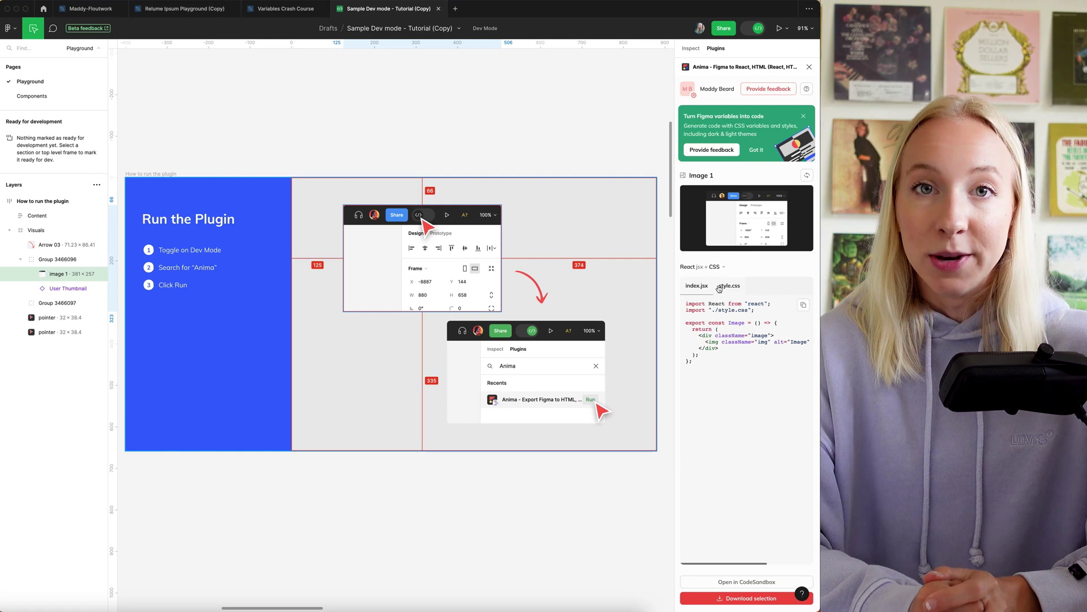
# View Image 1's style.css, export the code to CodeSandbox, then load the User Card component's code
pyautogui.click(735, 291)
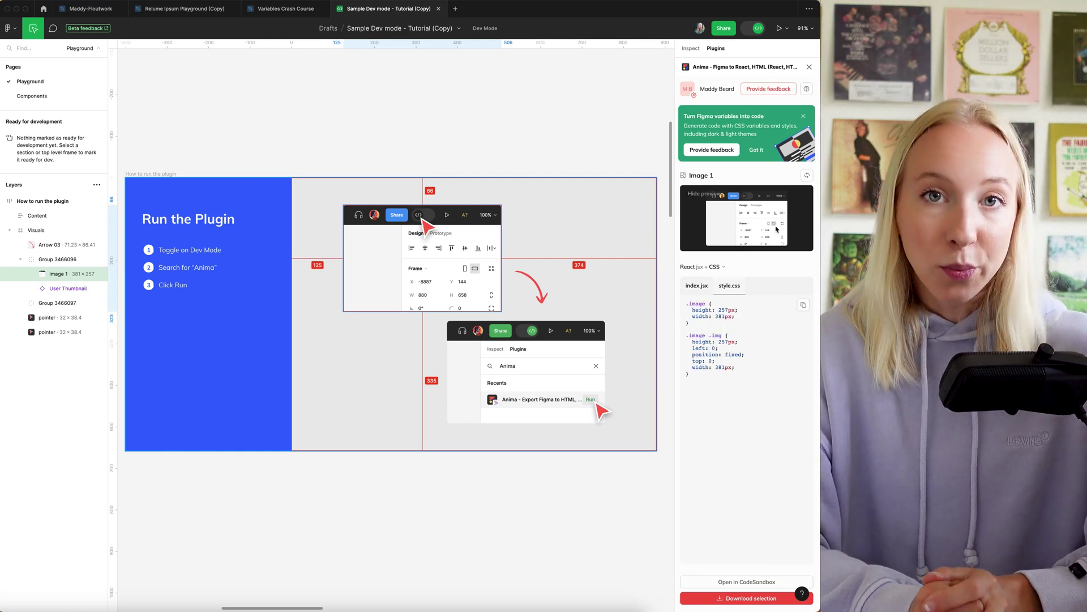
pyautogui.click(745, 584)
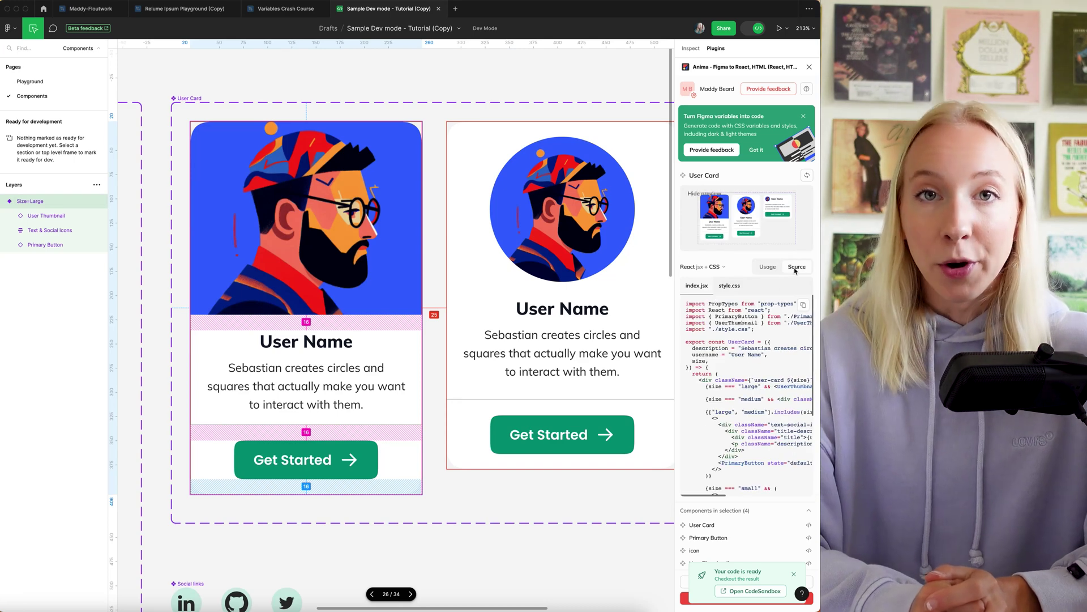
pyautogui.scroll(-5, 763, 321)
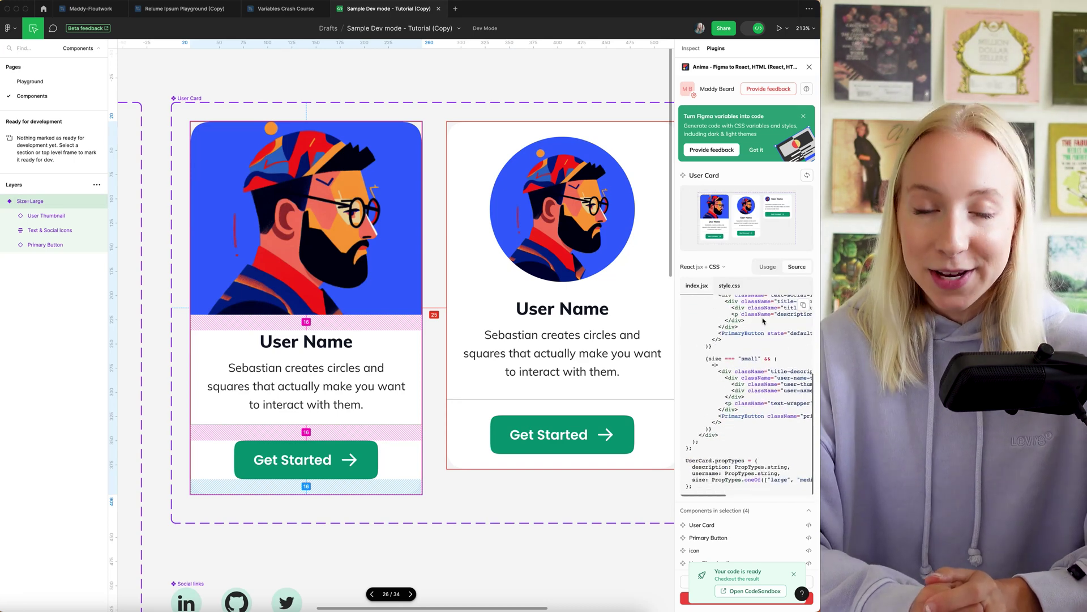
pyautogui.scroll(5, 763, 321)
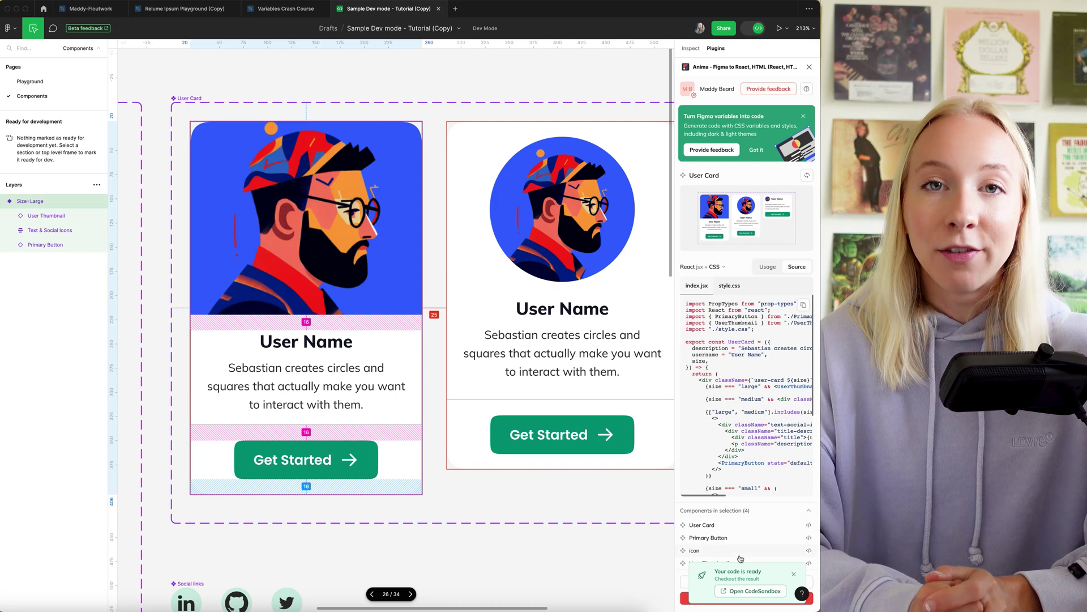
pyautogui.click(796, 575)
pyautogui.click(781, 555)
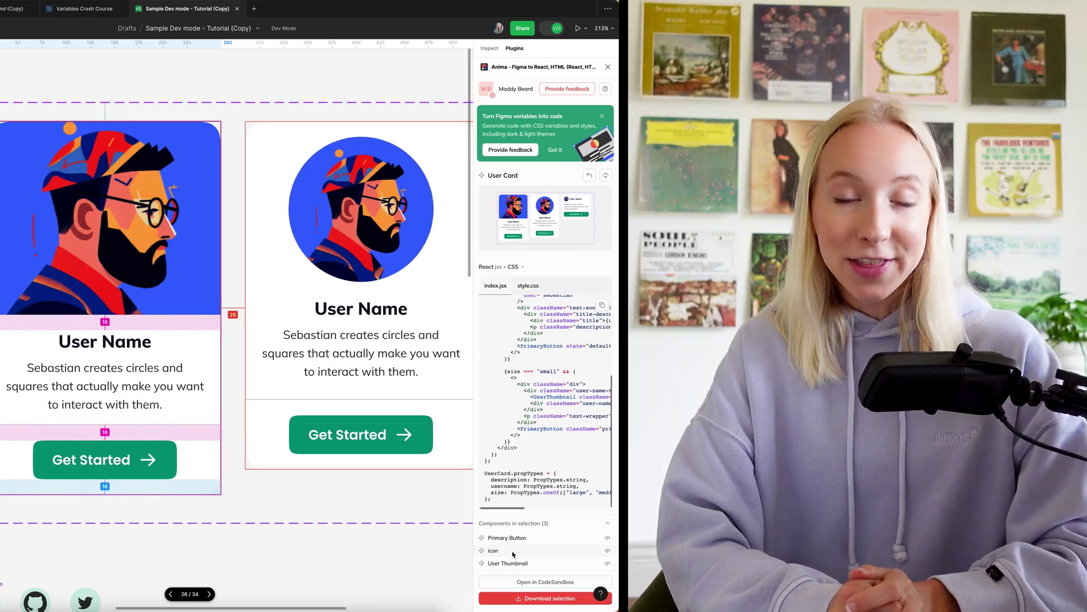
# Load Anima's generated code for the icon component in the selection
pyautogui.click(714, 553)
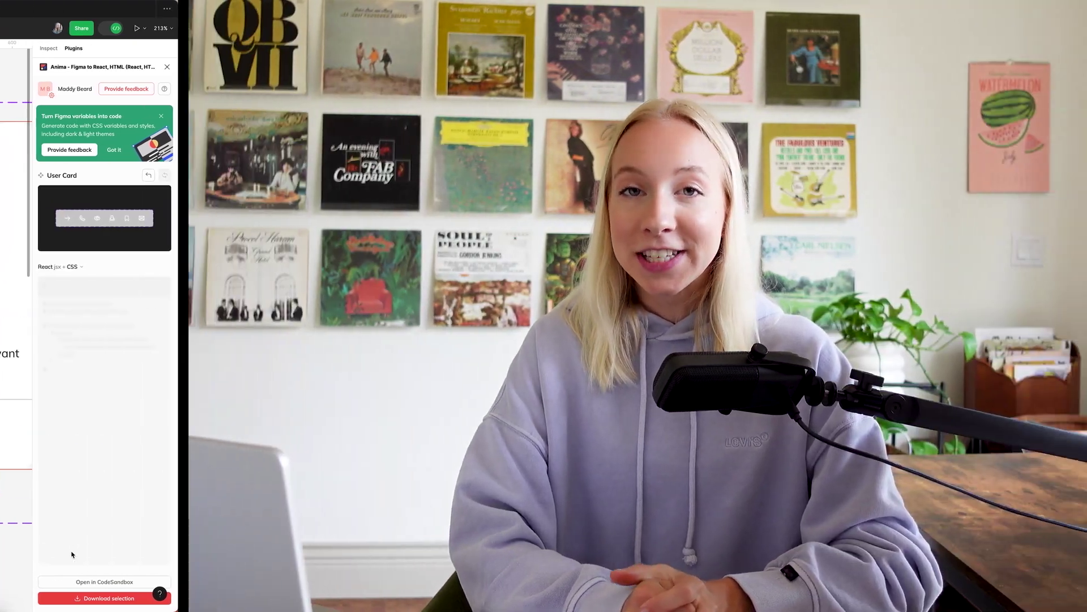